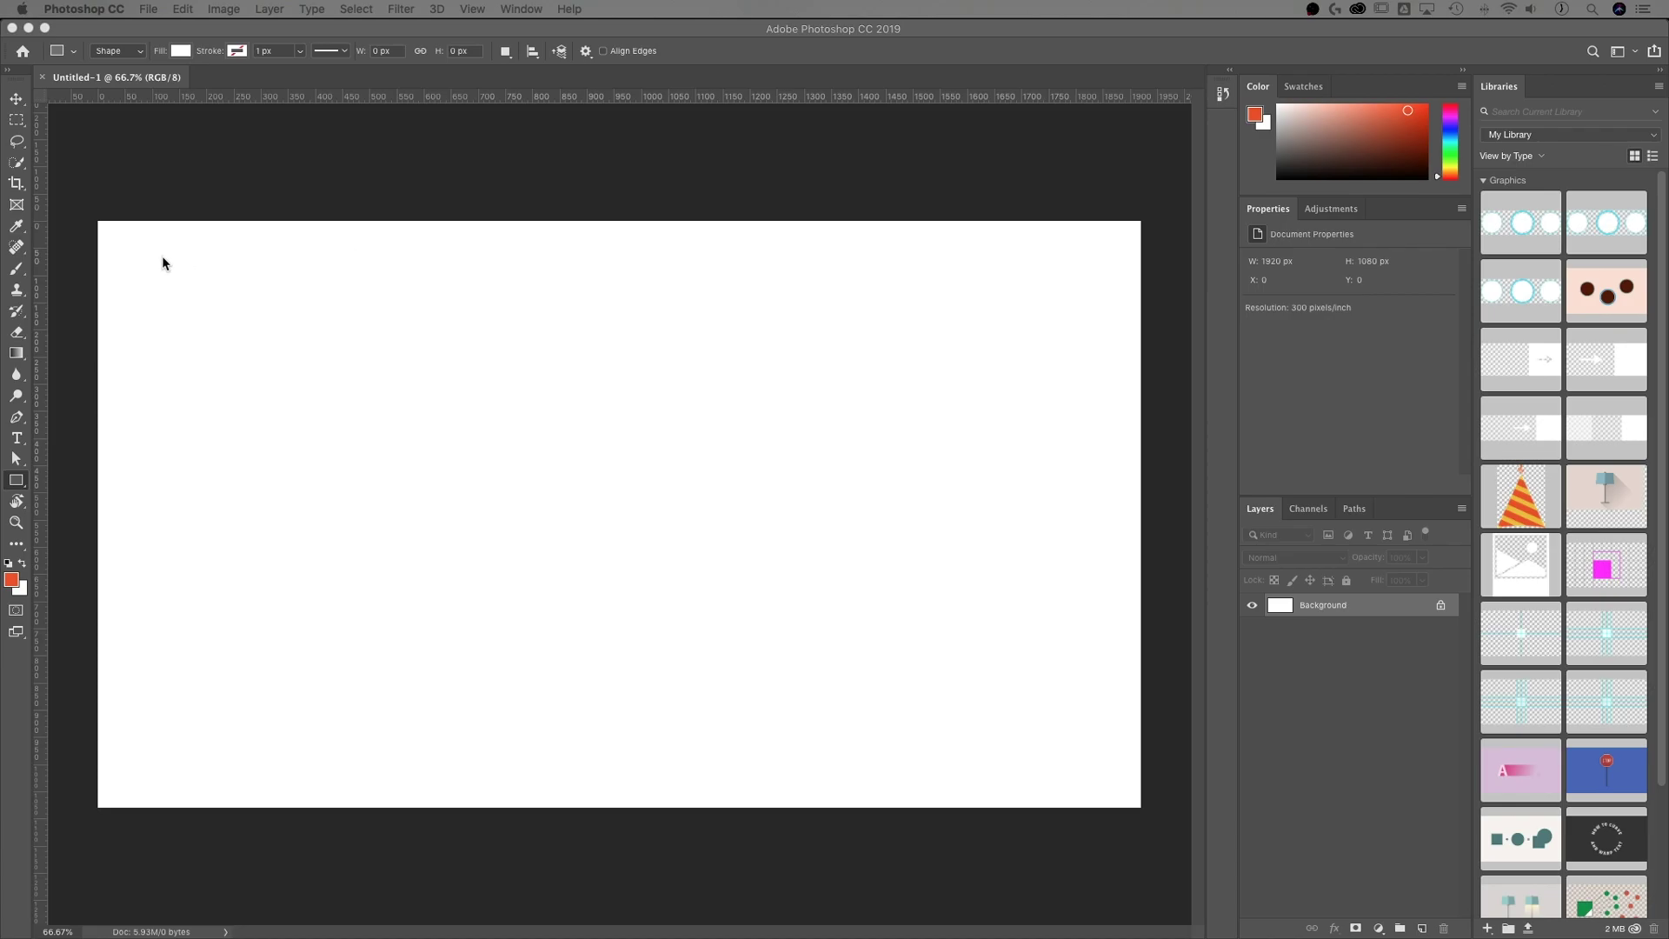
Step: Add a vertical guide at position 1920/2, which resolves to 960 px
left_click(470, 8)
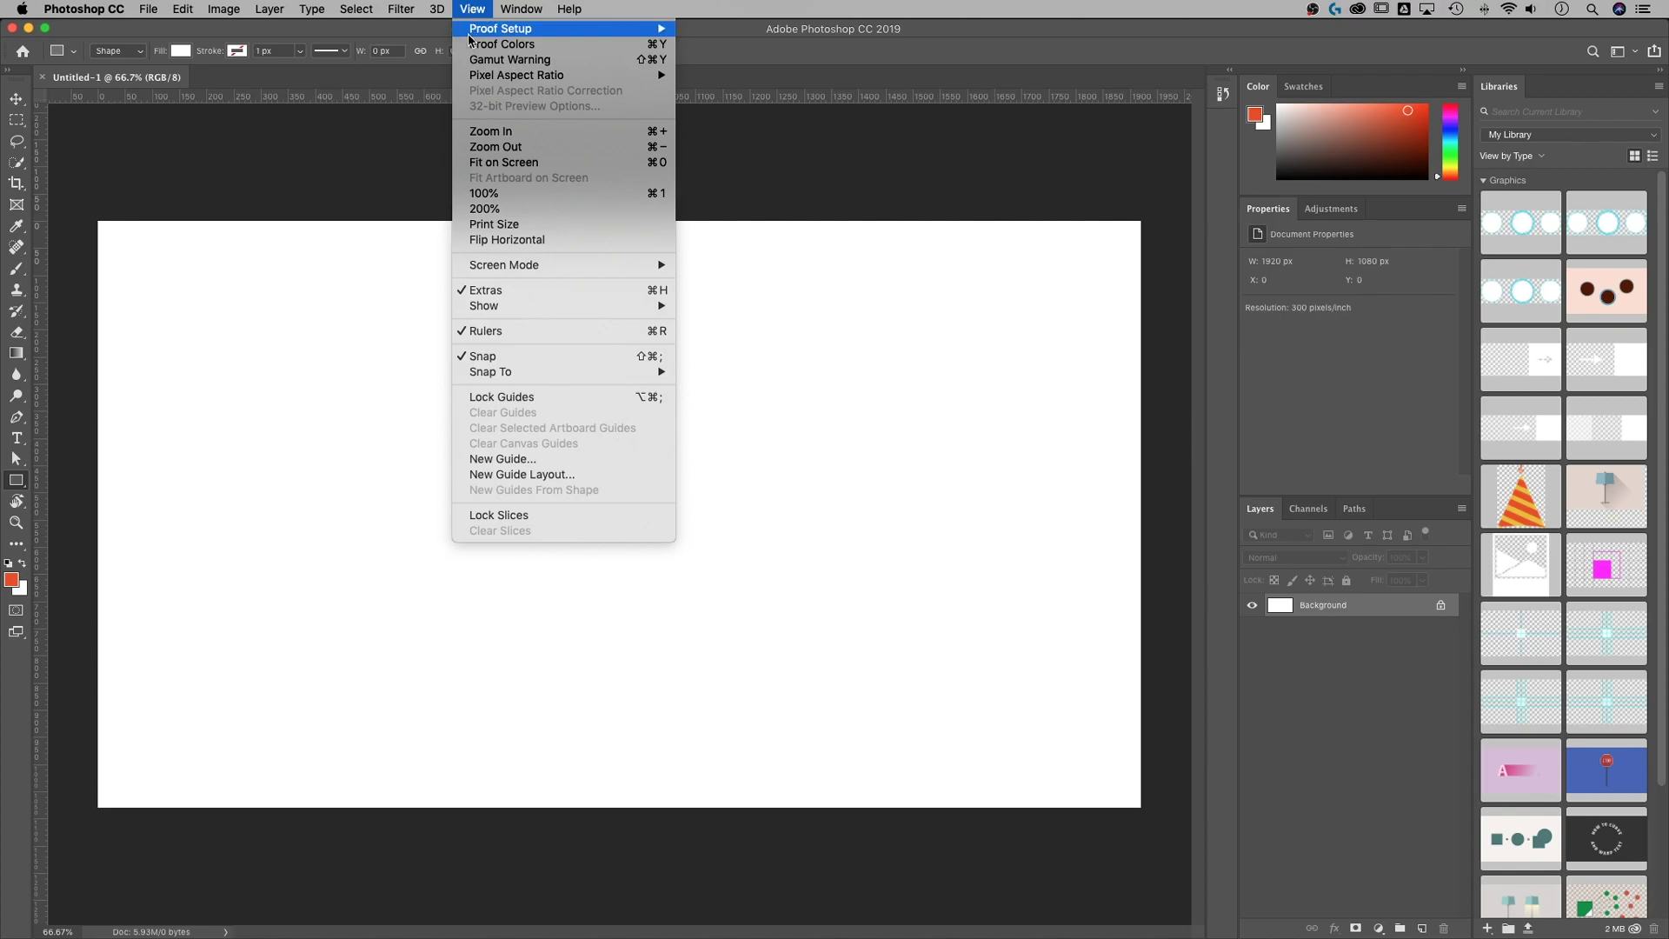
left_click(534, 461)
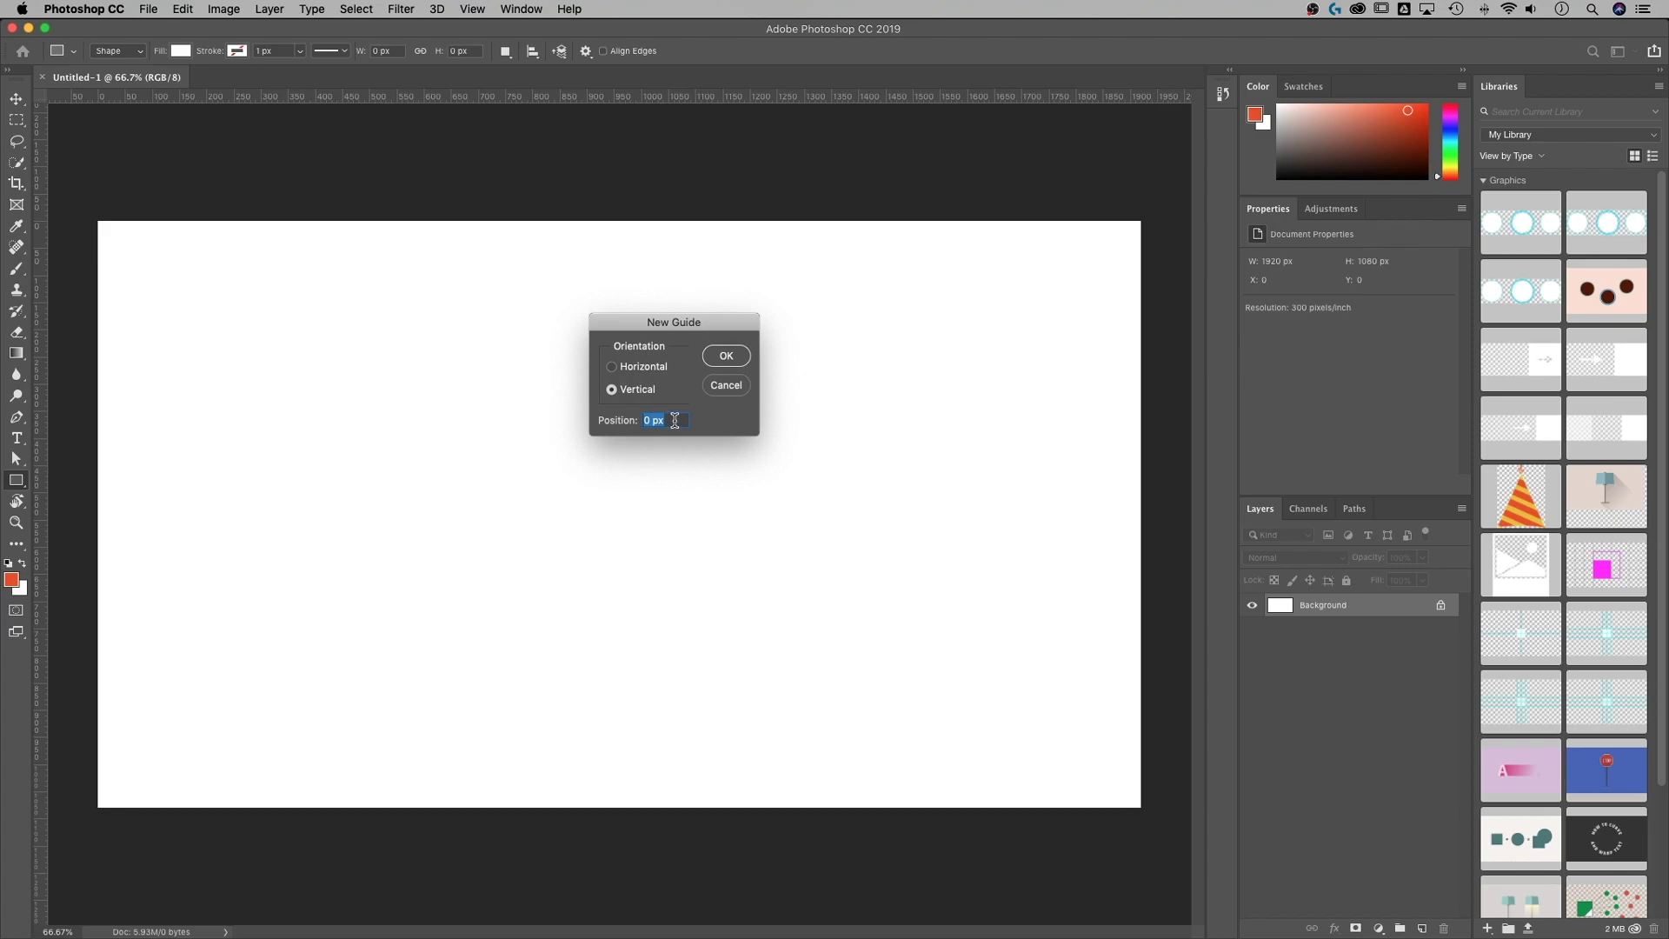
type("1920/2")
left_click(687, 422)
key("Tab")
left_click(726, 356)
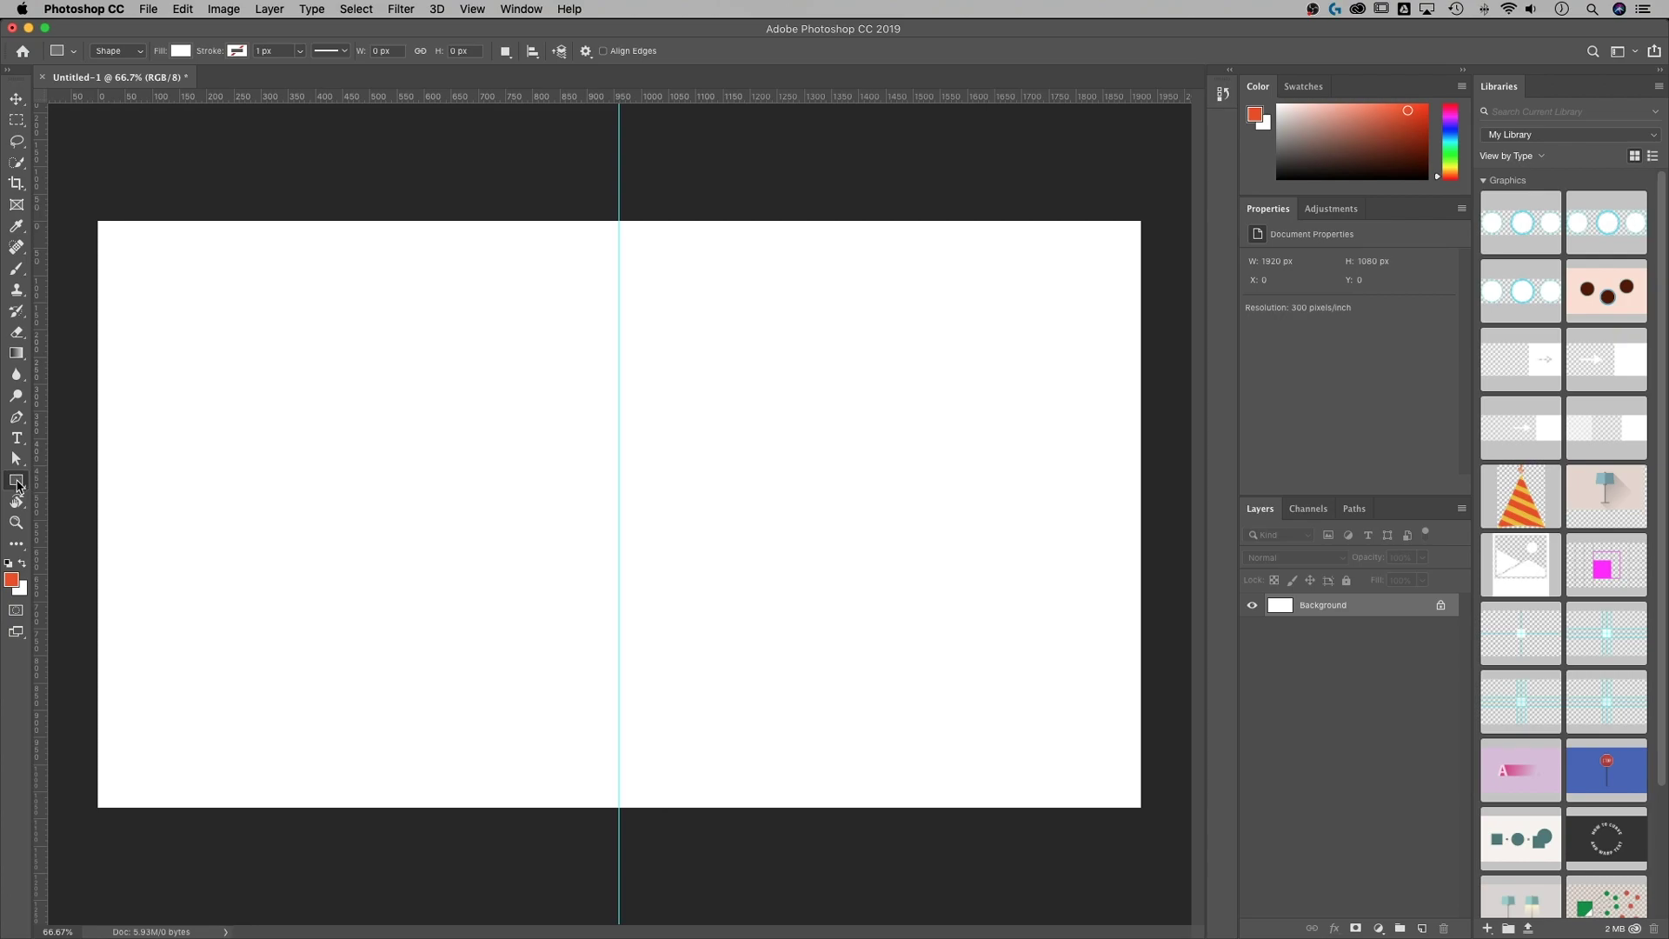
Step: Create a 960 × 540 px rectangle (1920/2 by 1080/2) with the Rectangle tool
left_click(193, 322)
left_click_drag(858, 399, 821, 302)
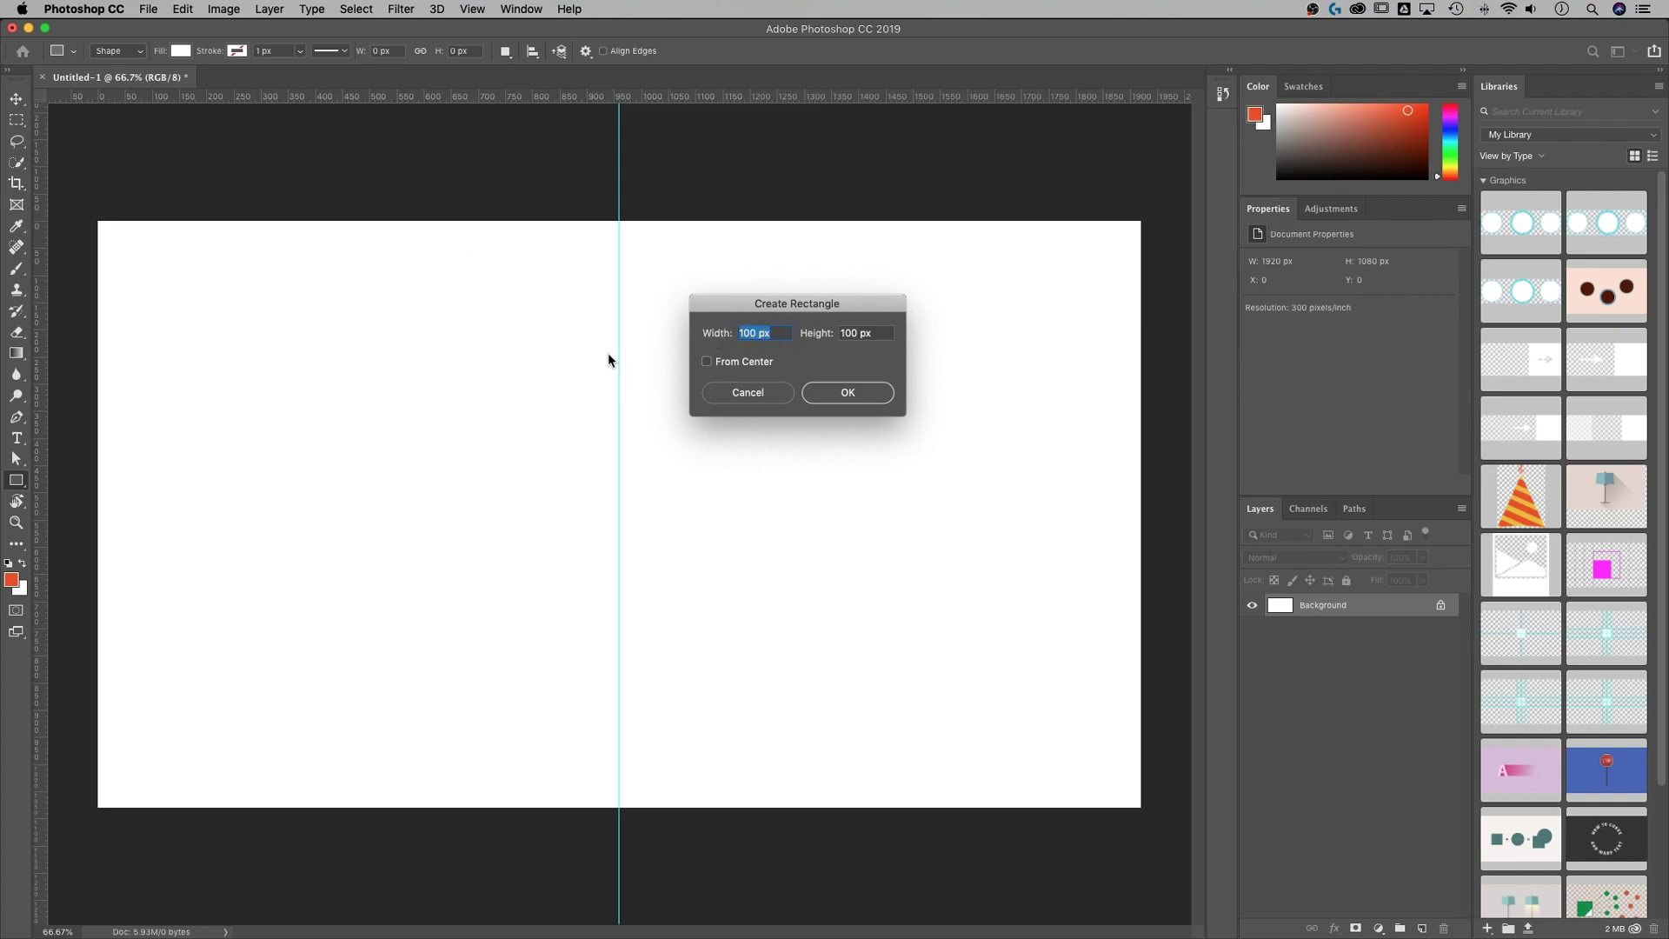
type("1920/2")
key("Tab")
type("10")
left_click(856, 392)
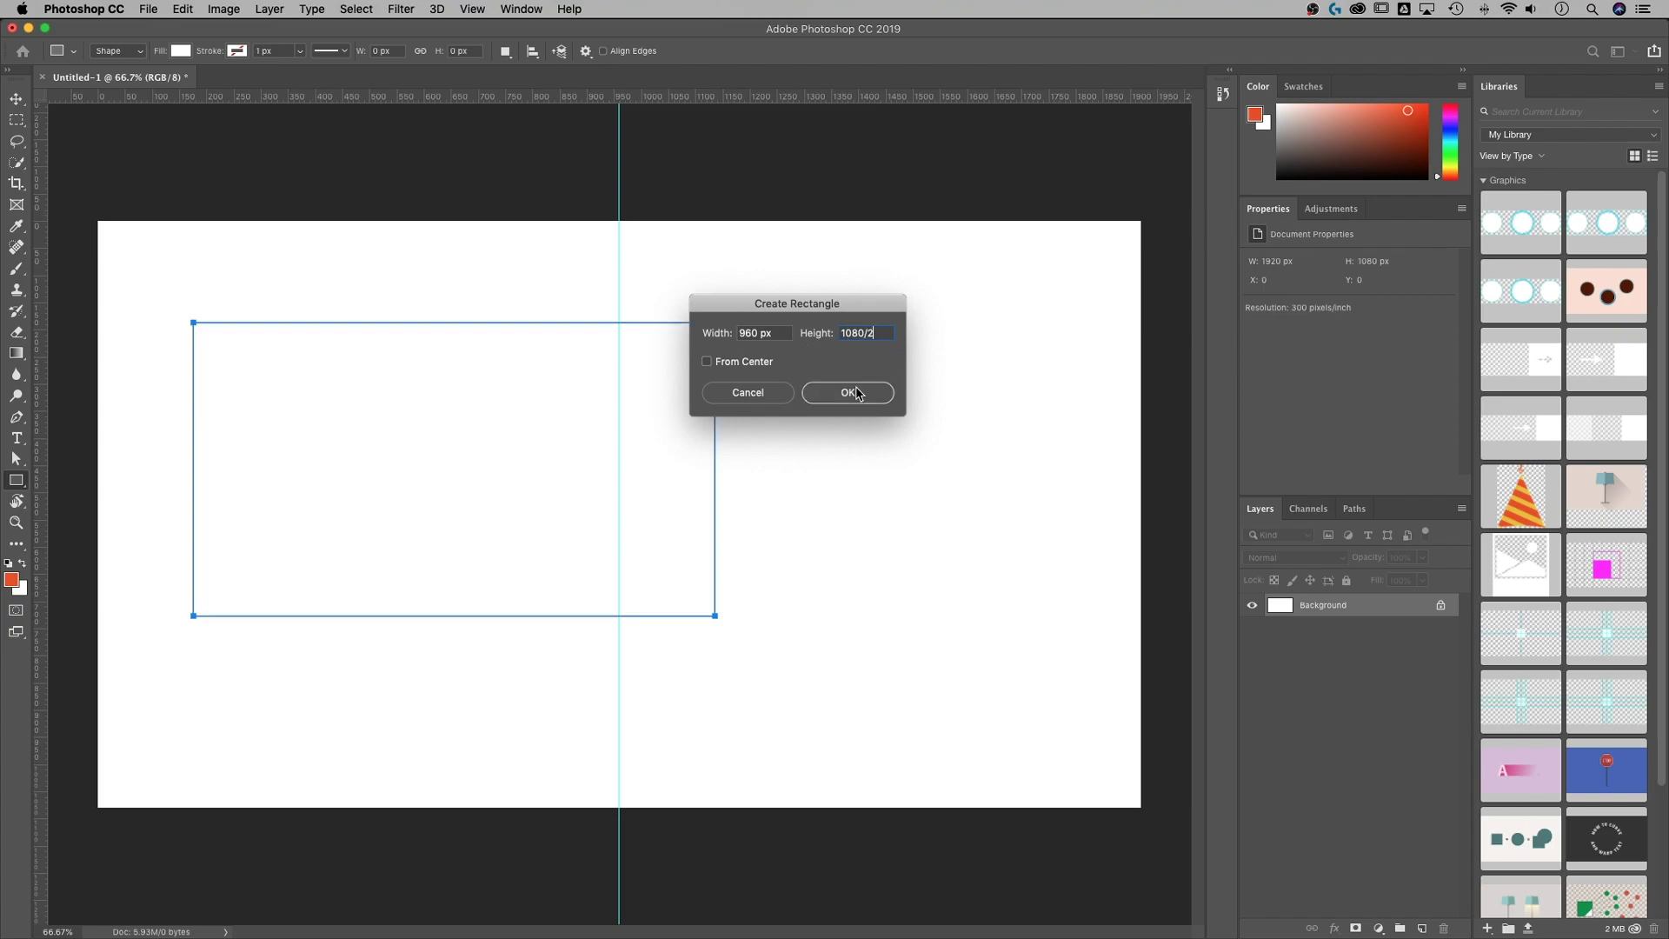
Step: Fill the rectangle dark red (#b80606) and snap it to the canvas's top-left corner
left_click(17, 99)
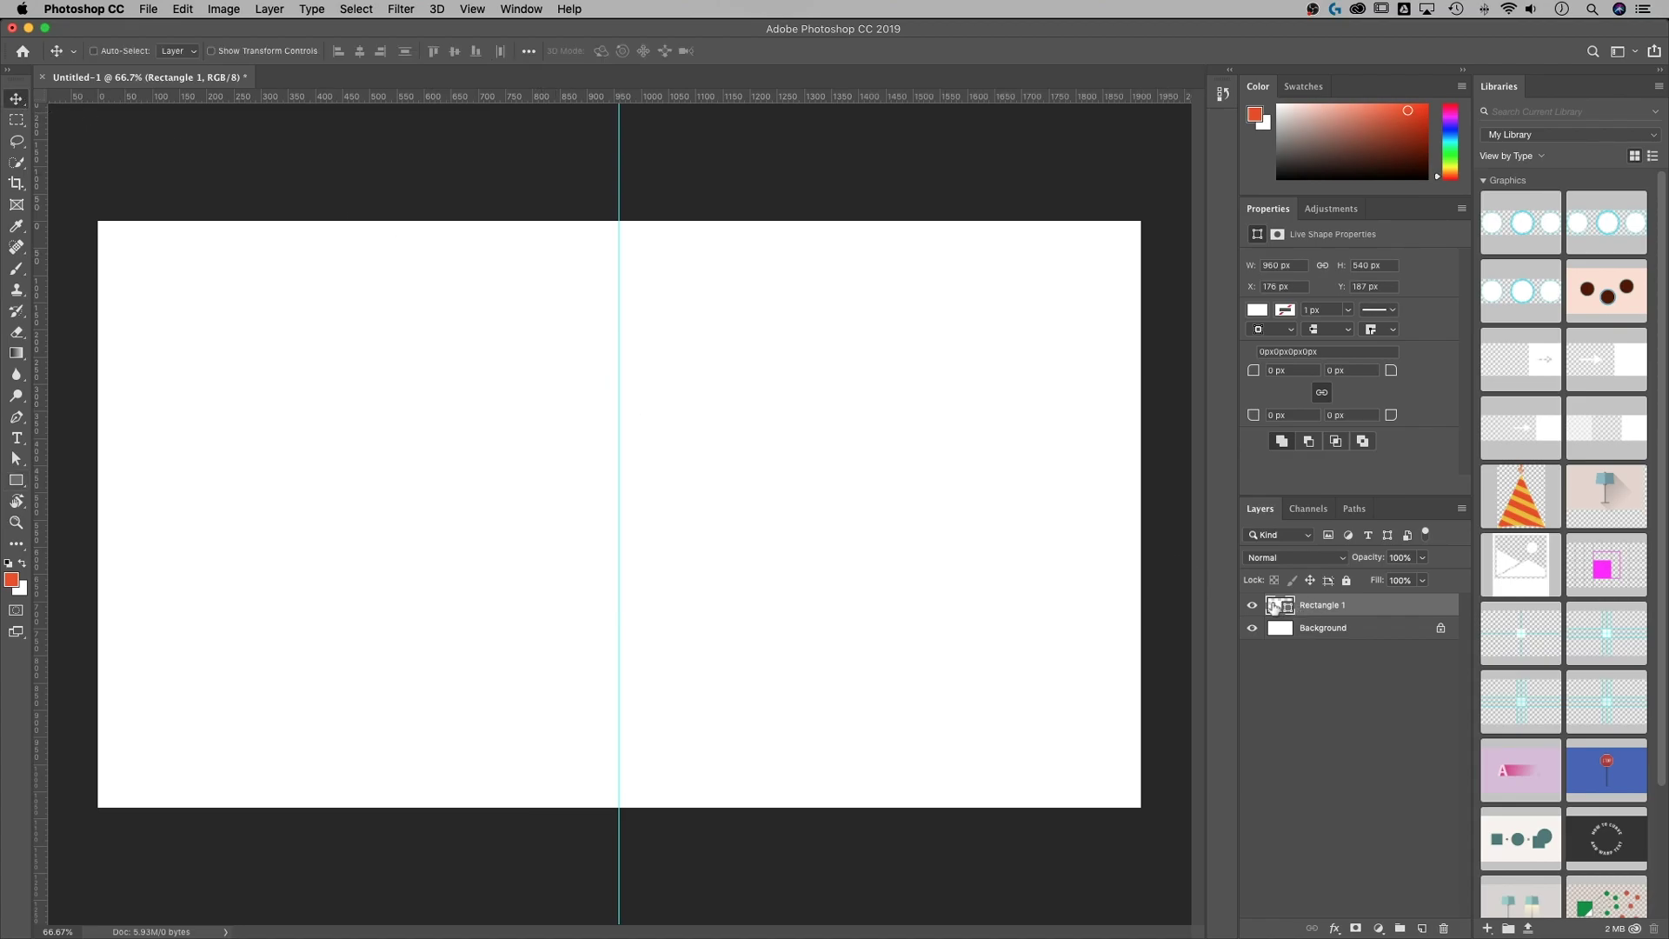
double_click(1276, 605)
left_click(1447, 228)
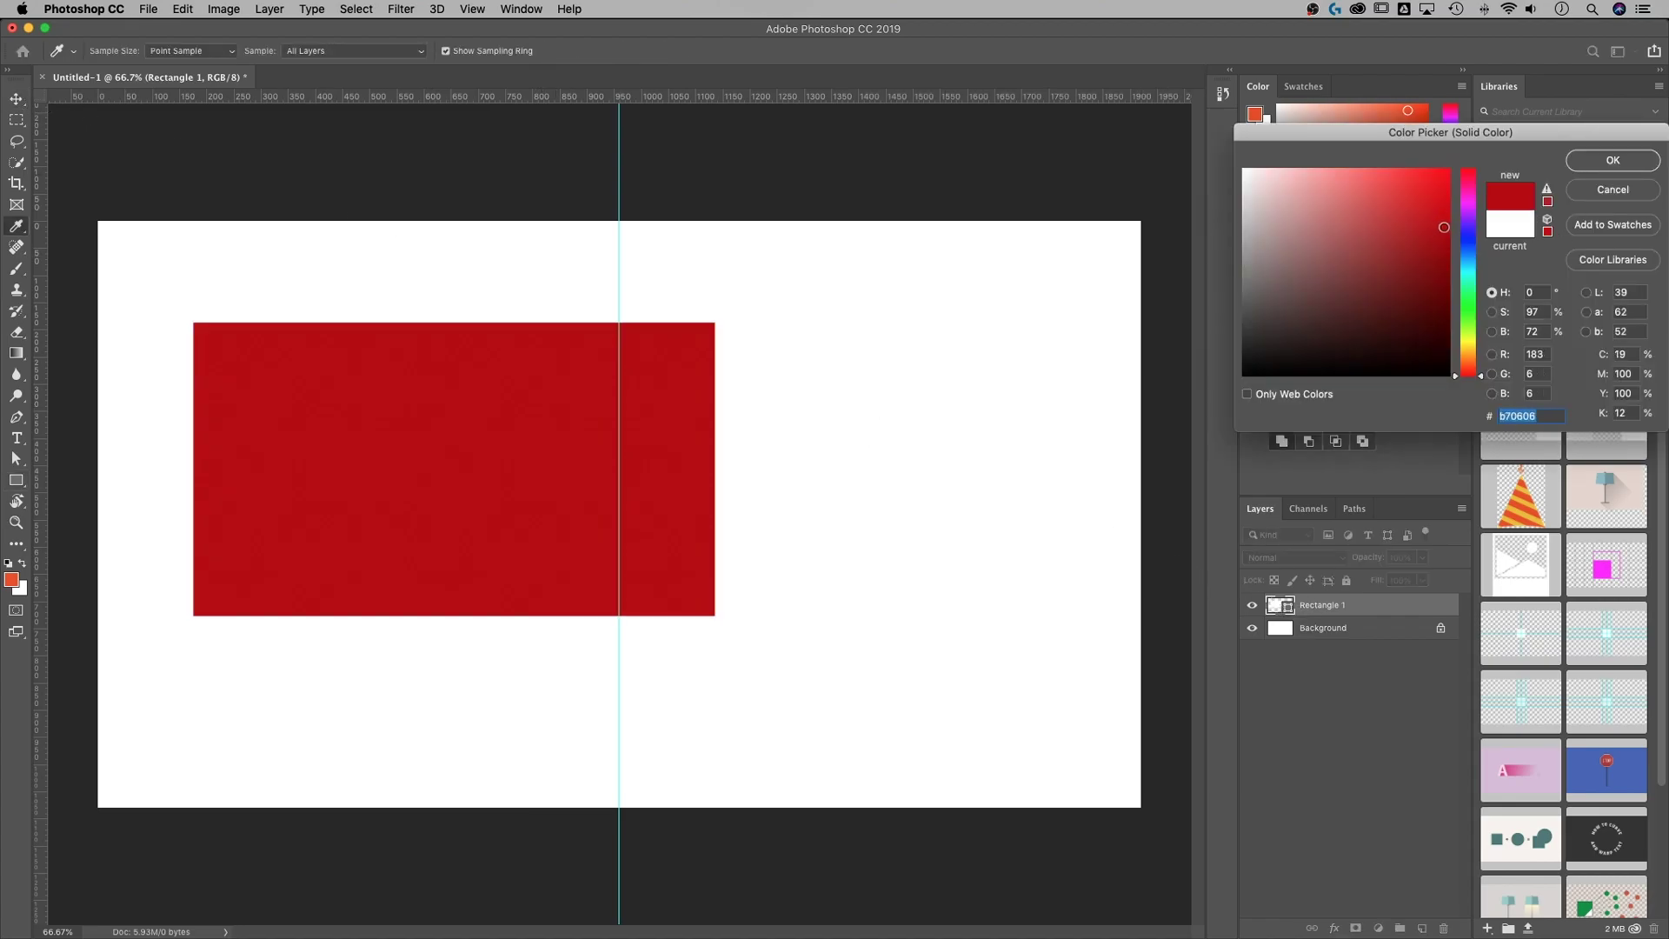
left_click(1598, 174)
left_click_drag(515, 447, 427, 347)
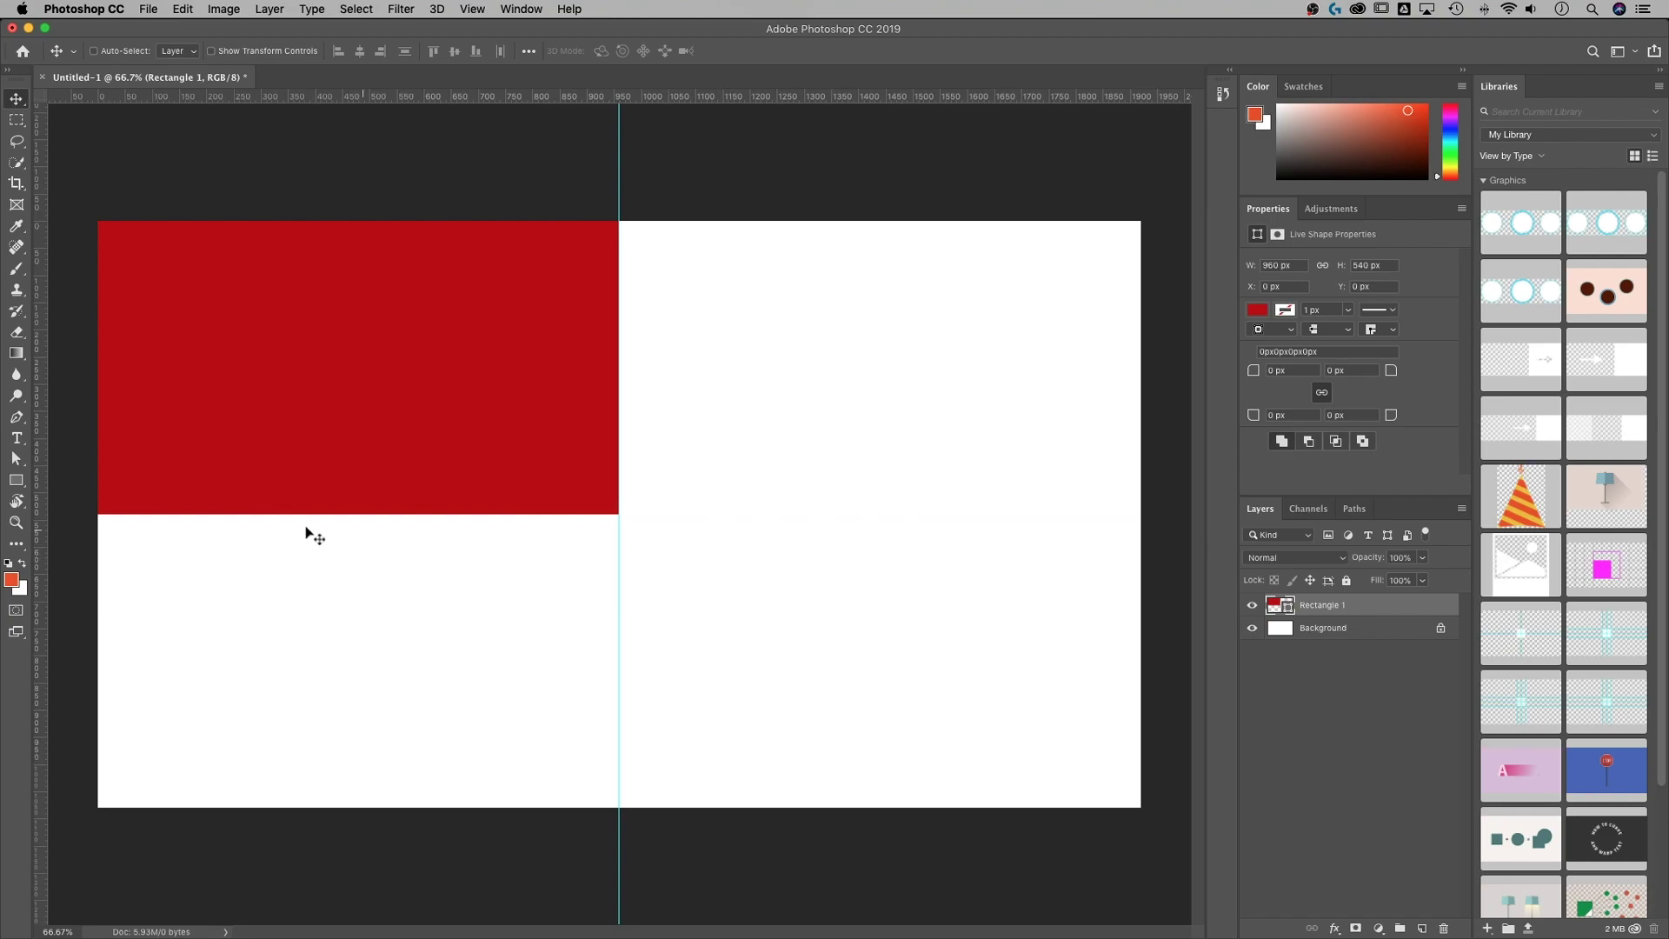
left_click_drag(16, 480, 86, 534)
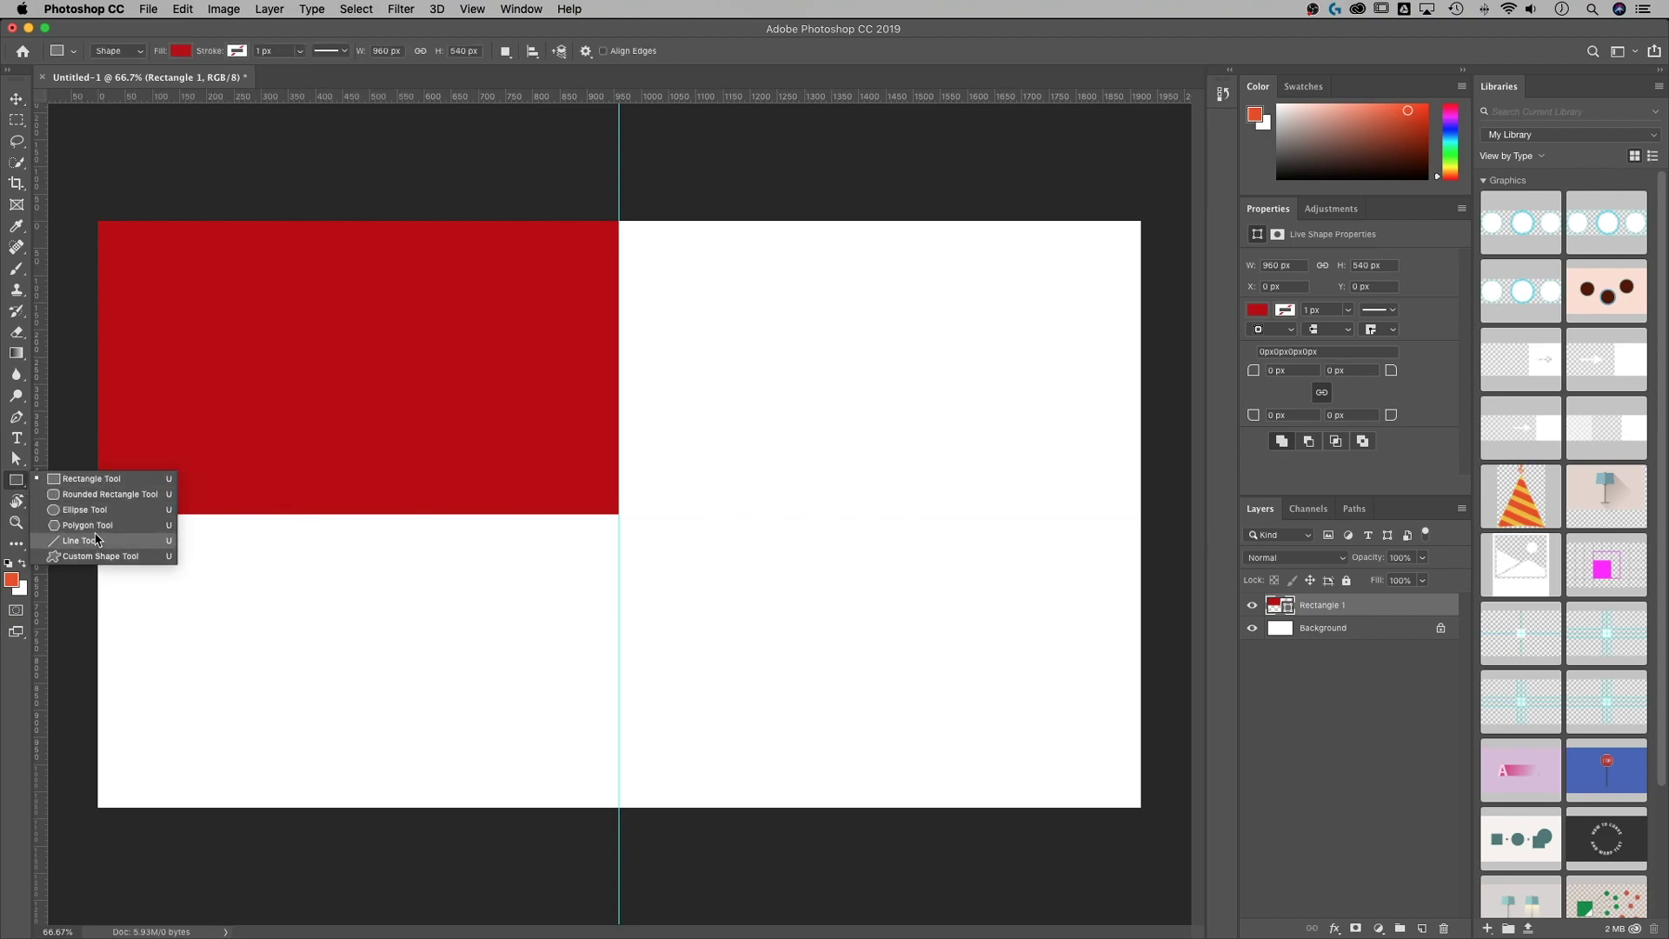
Step: Draw a red pentagon right of the guide and Alt-drag a duplicate to its right
left_click(102, 533)
left_click_drag(699, 551, 751, 544)
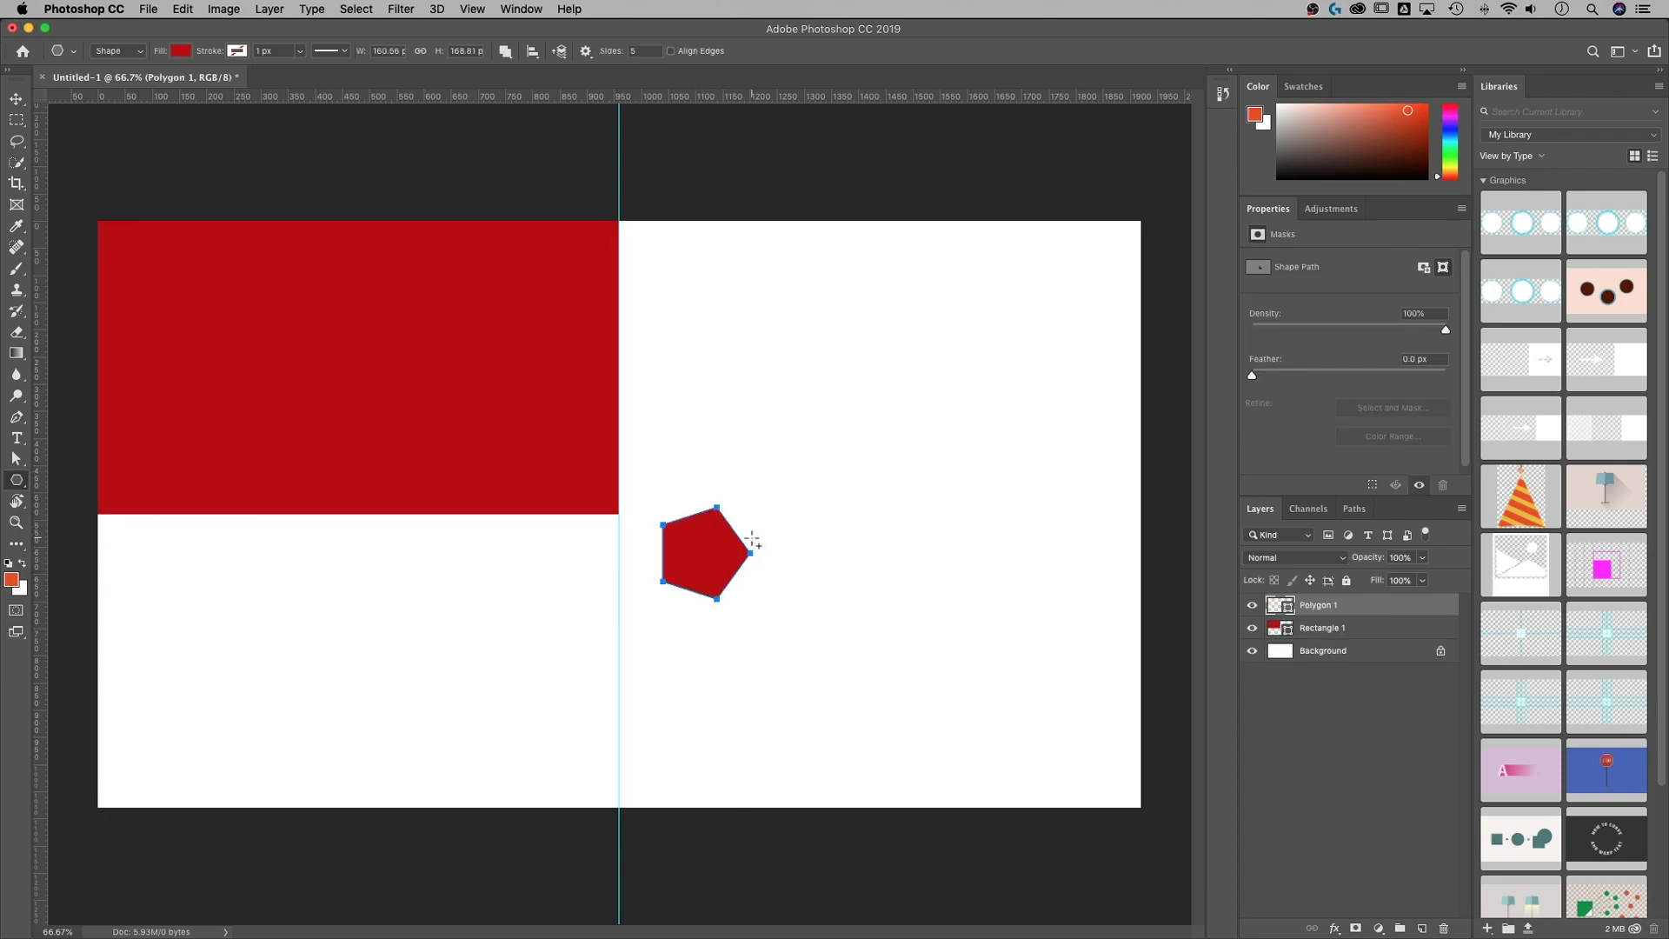
key("v")
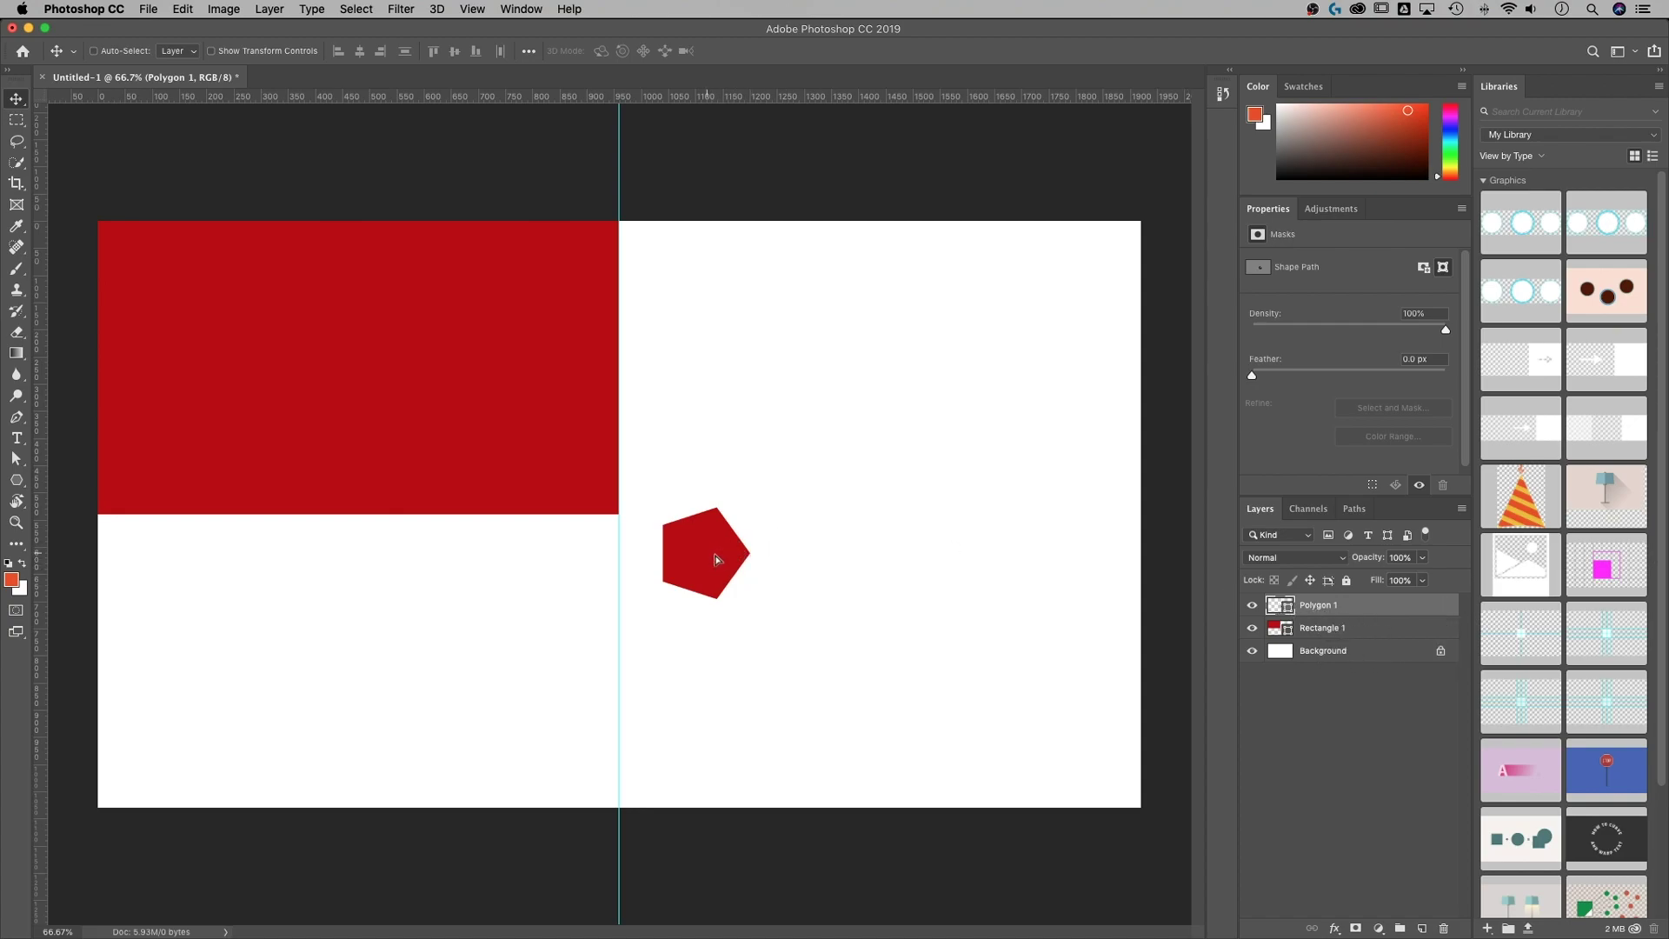
left_click_drag(713, 554, 845, 559)
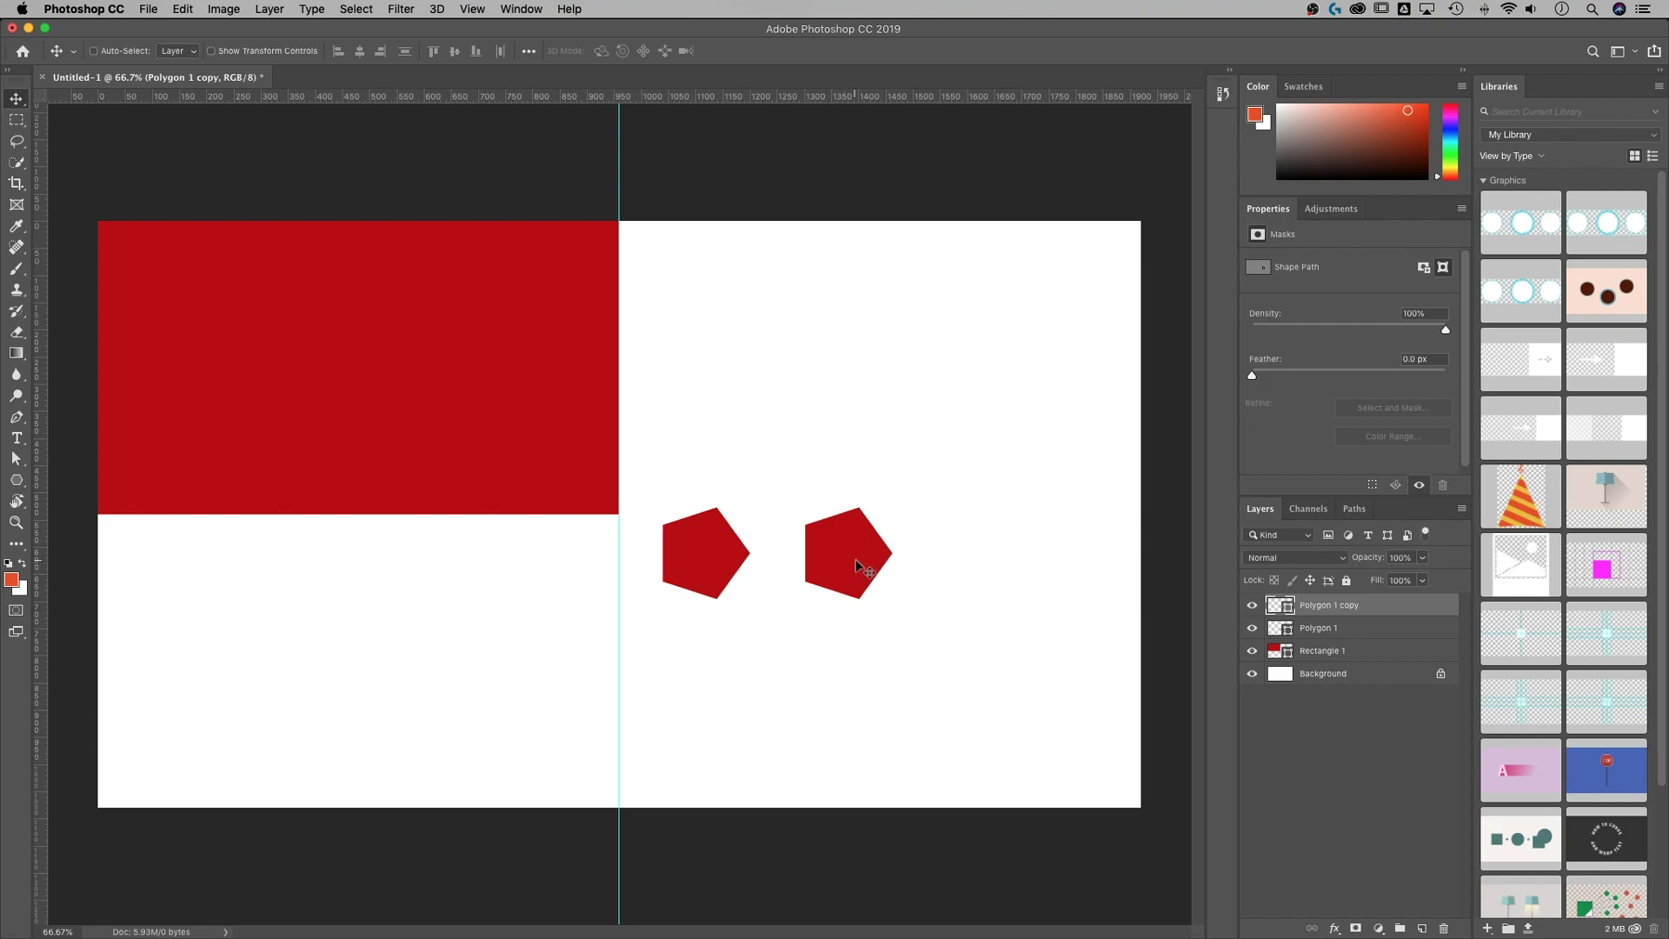
key("super")
key("super+t")
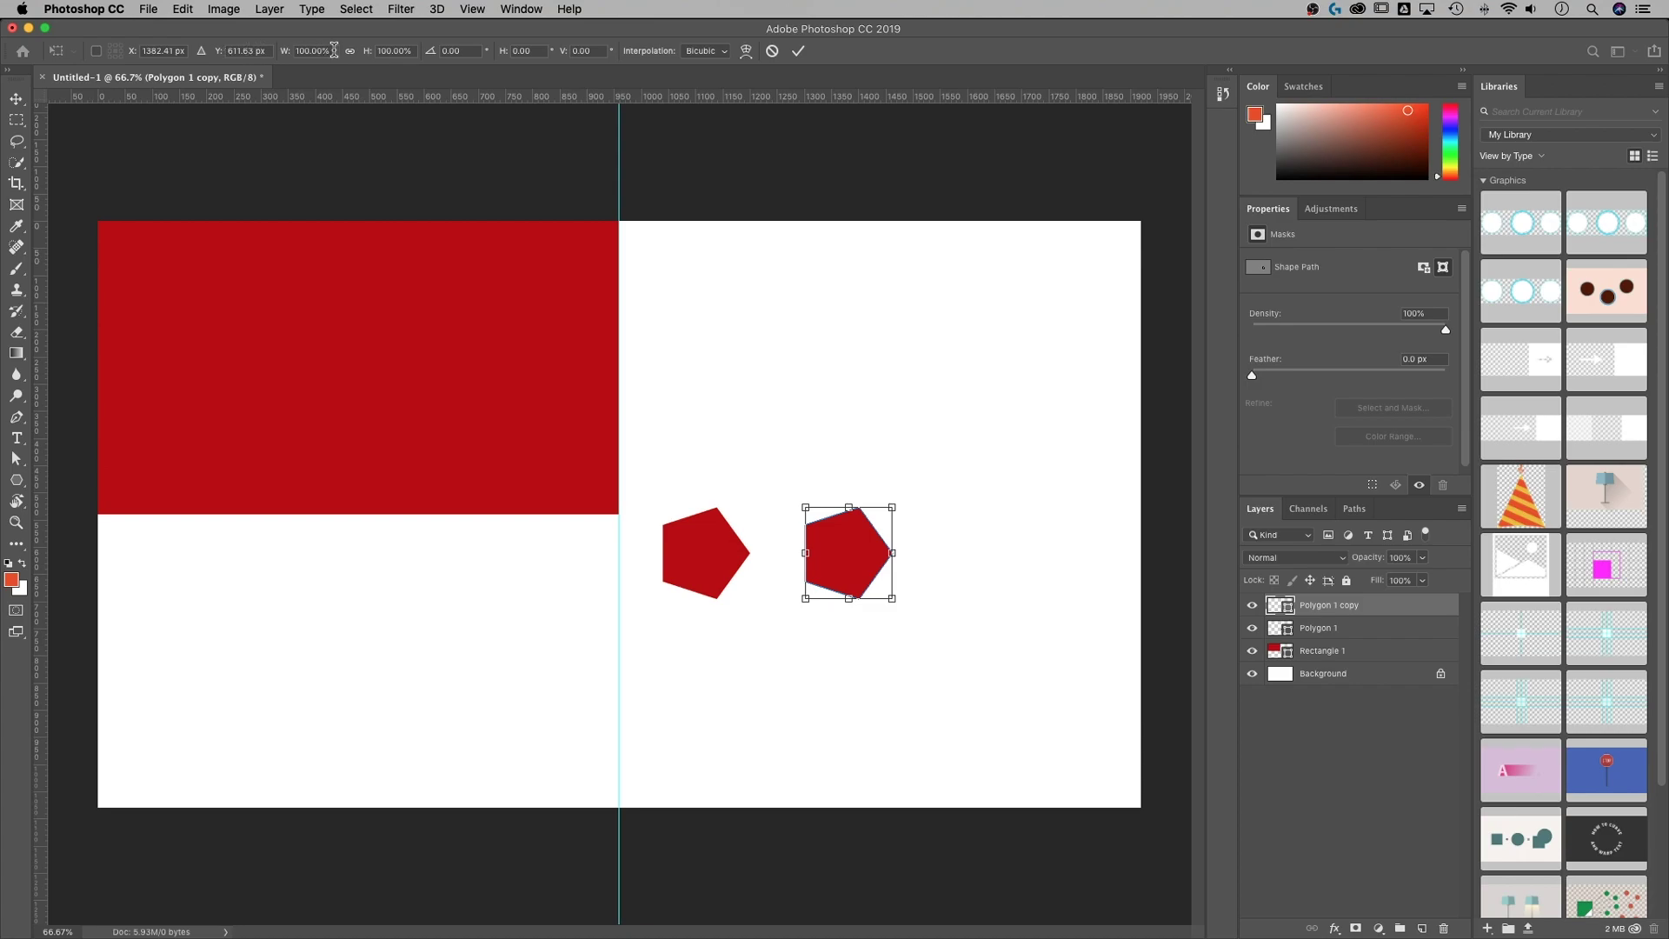
Step: Scale Polygon 1 copy to 137.19% (45.73%*3), width and height linked, and commit
left_click(288, 54)
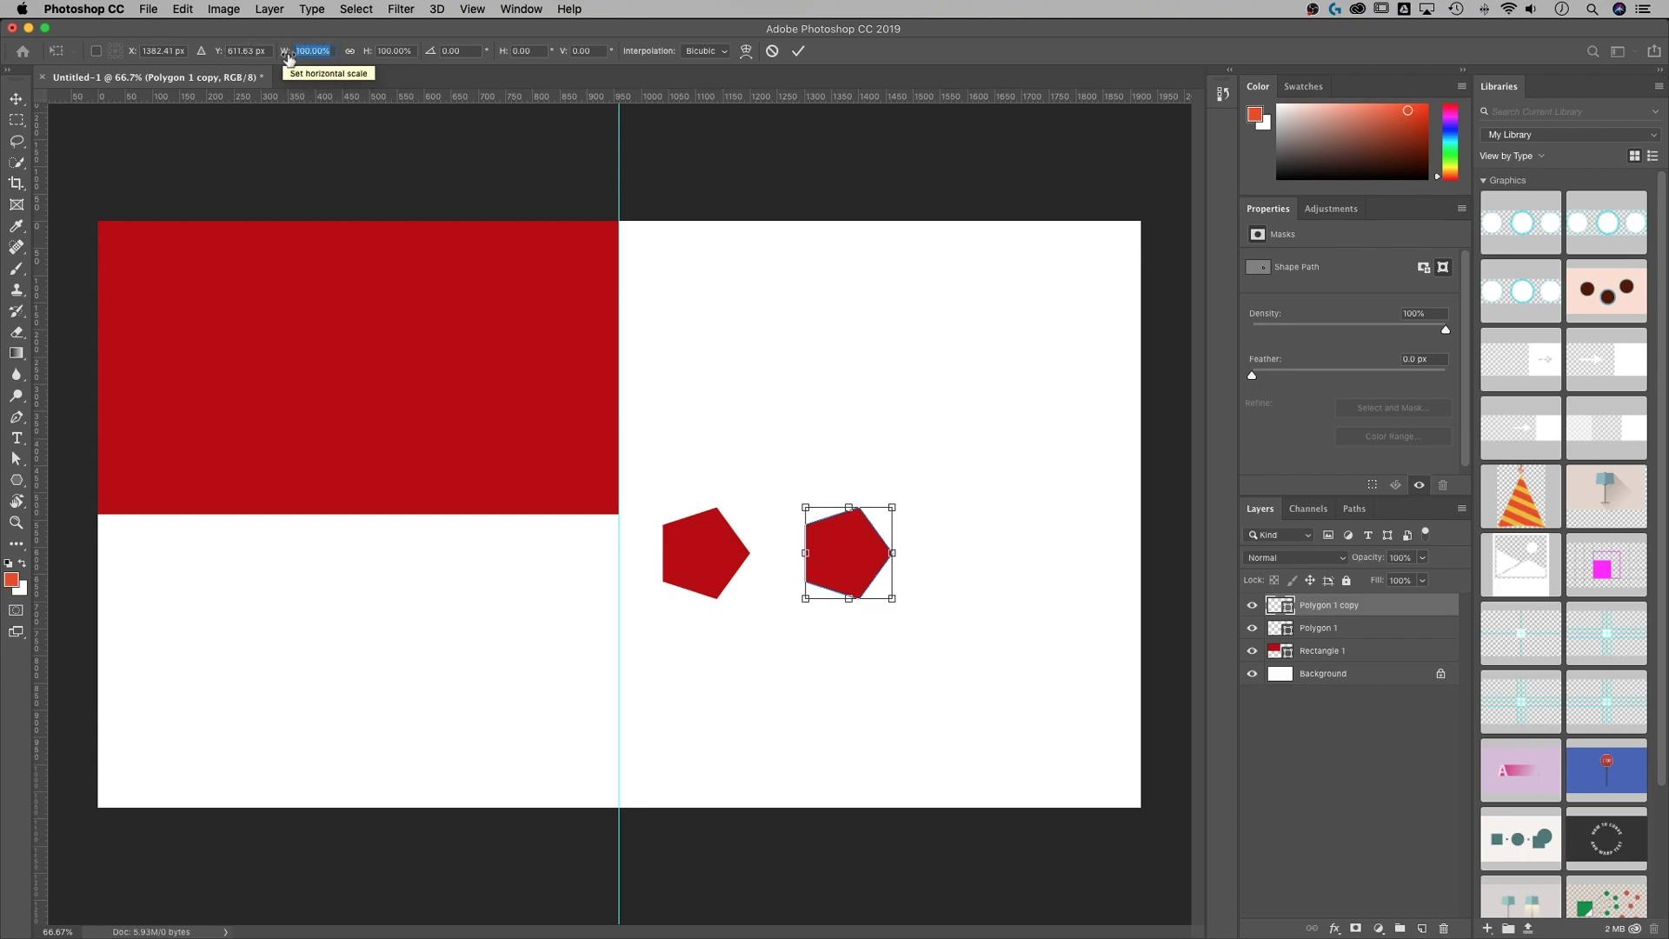
type("200")
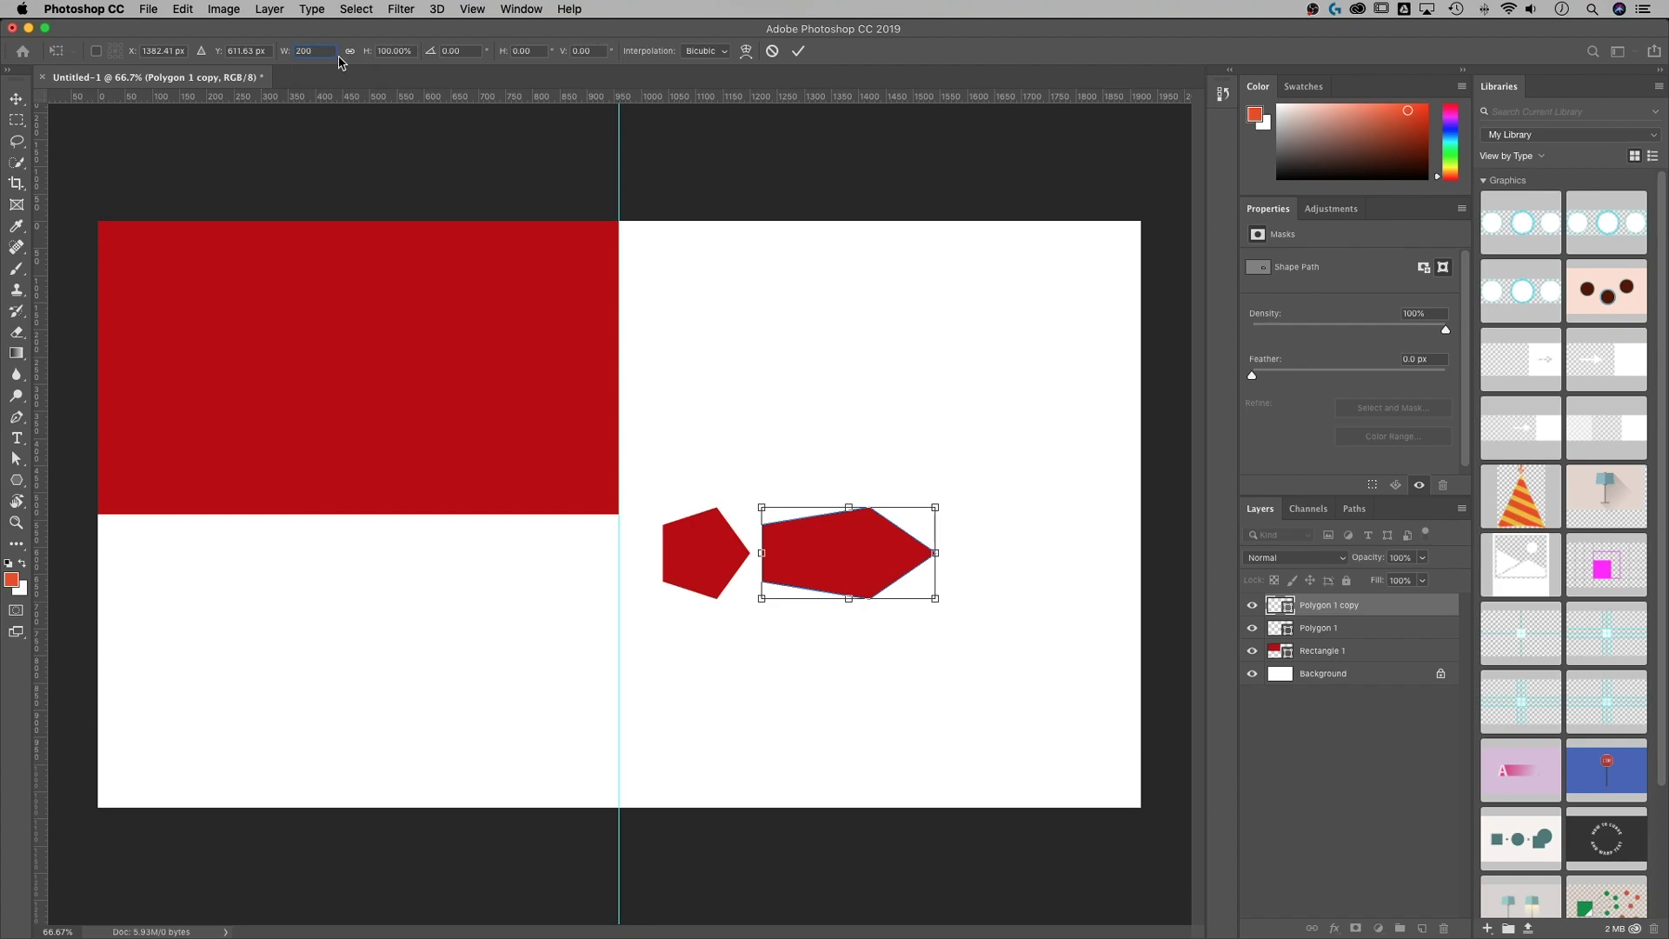
left_click(351, 51)
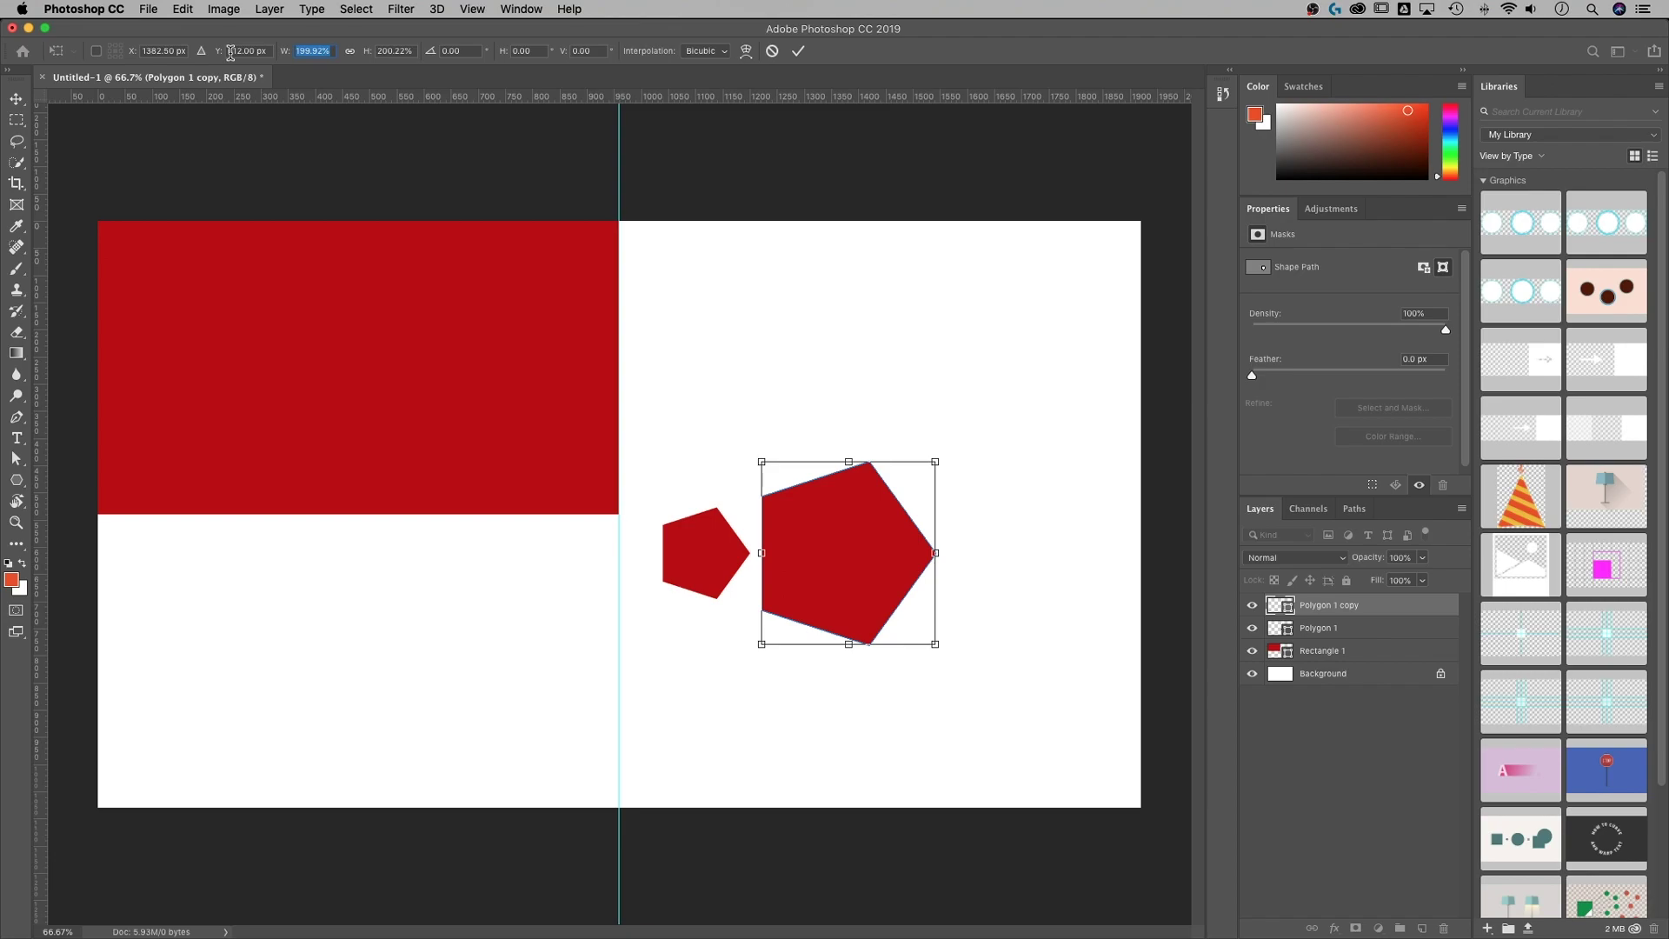
type("45.73")
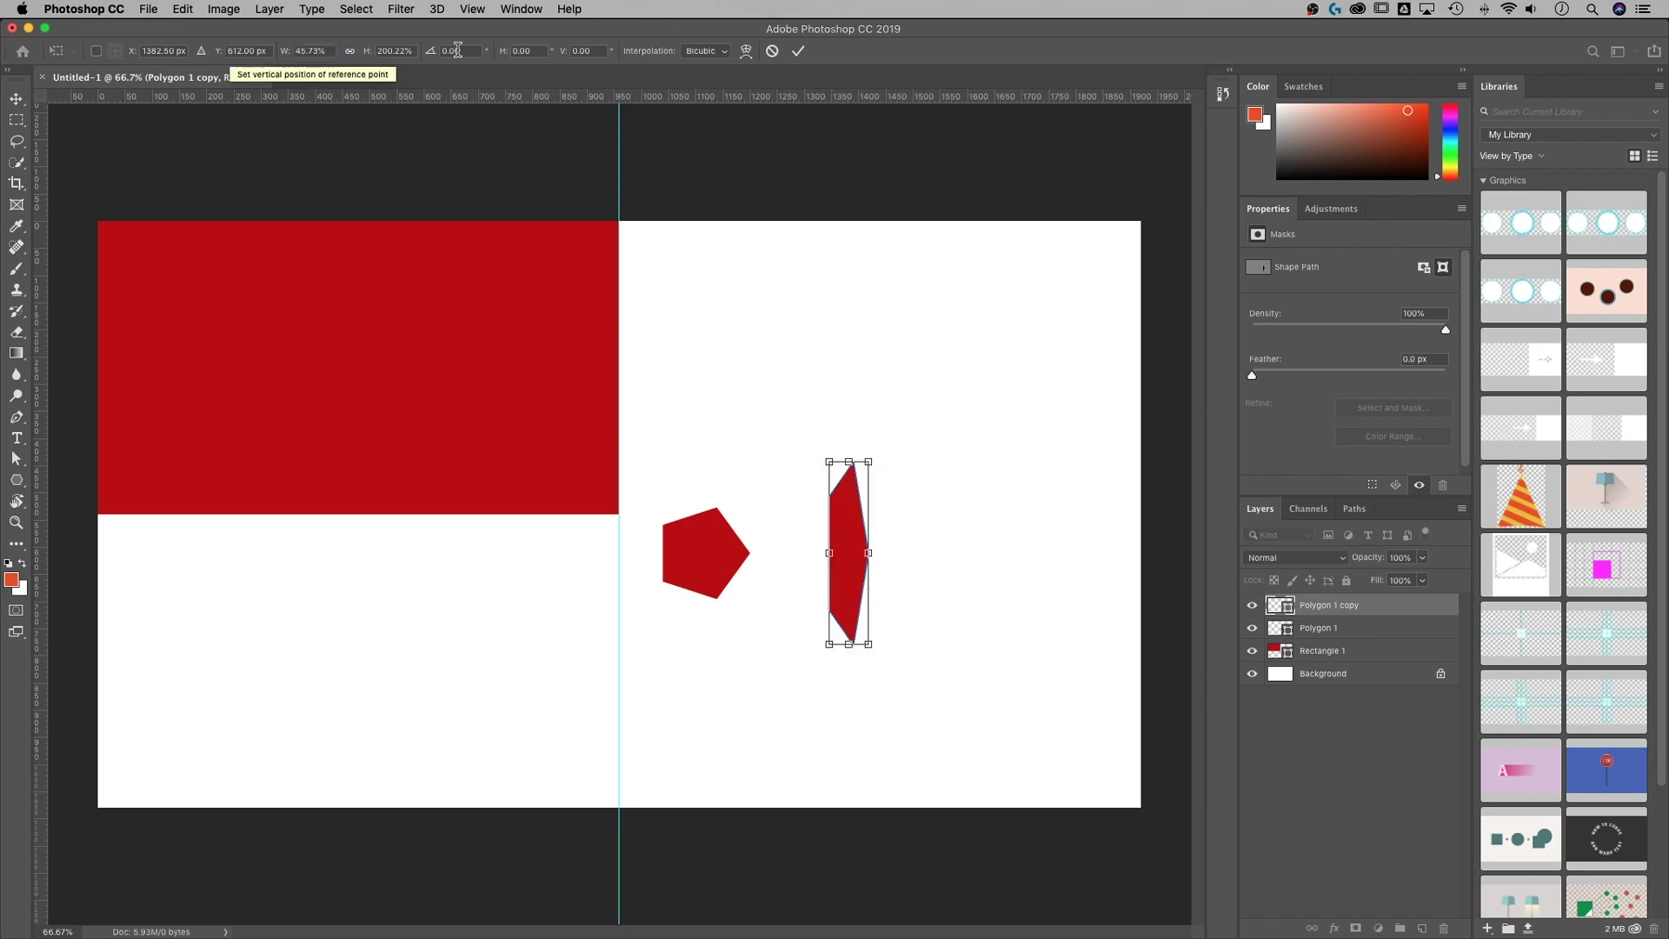
left_click(391, 52)
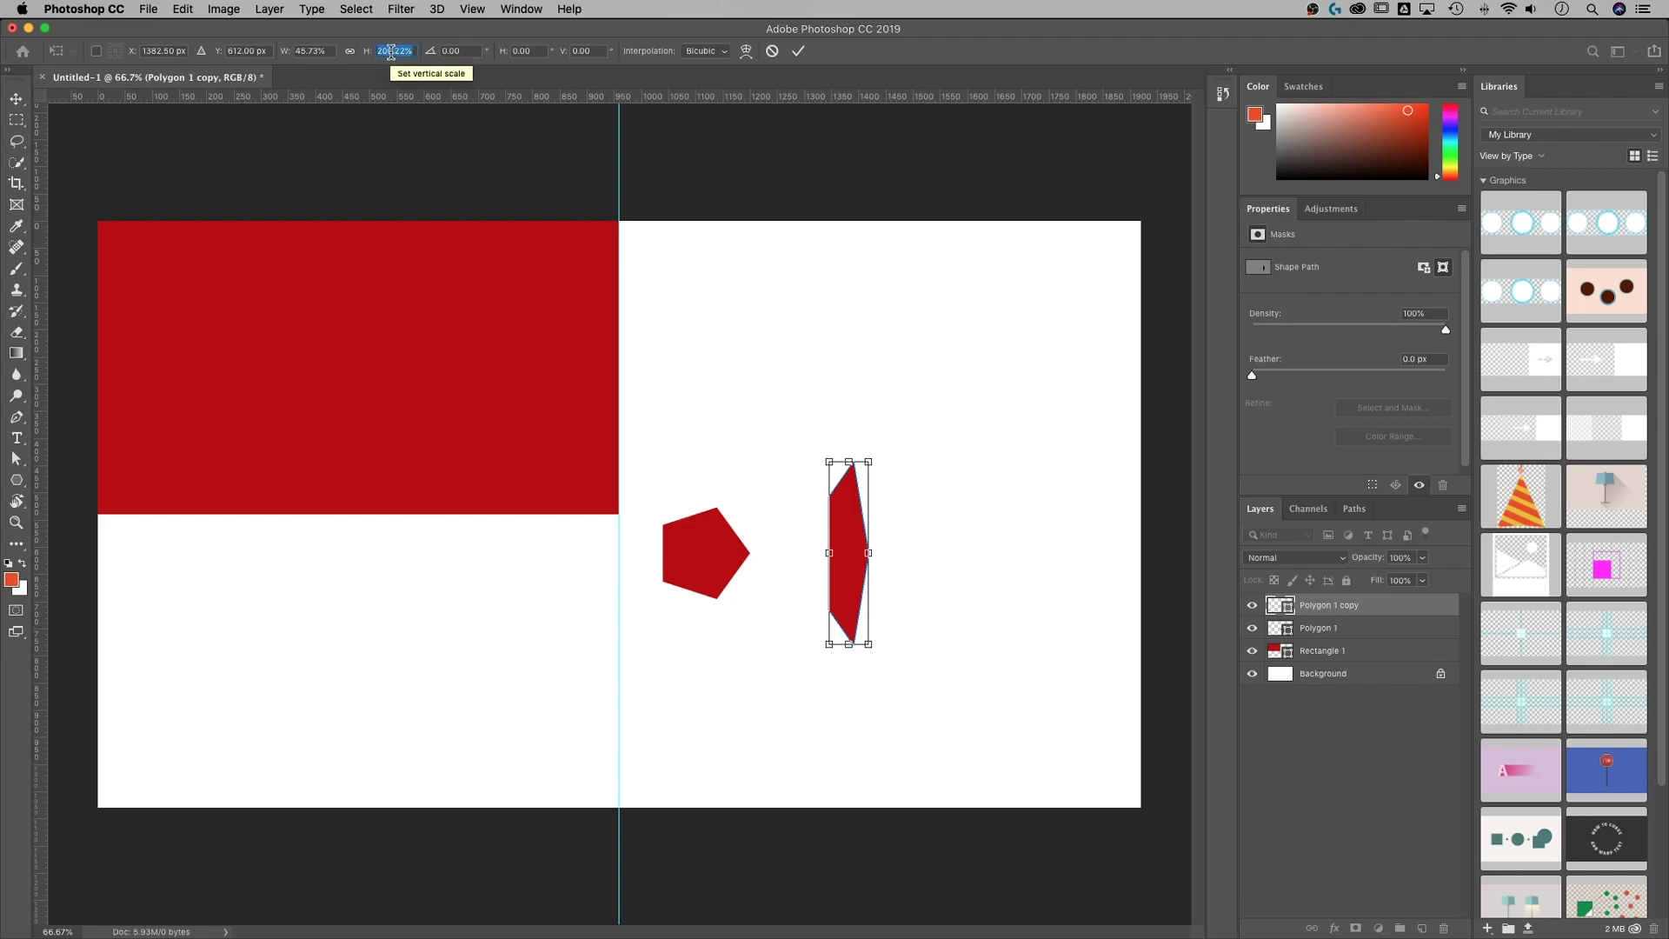
type("45.73")
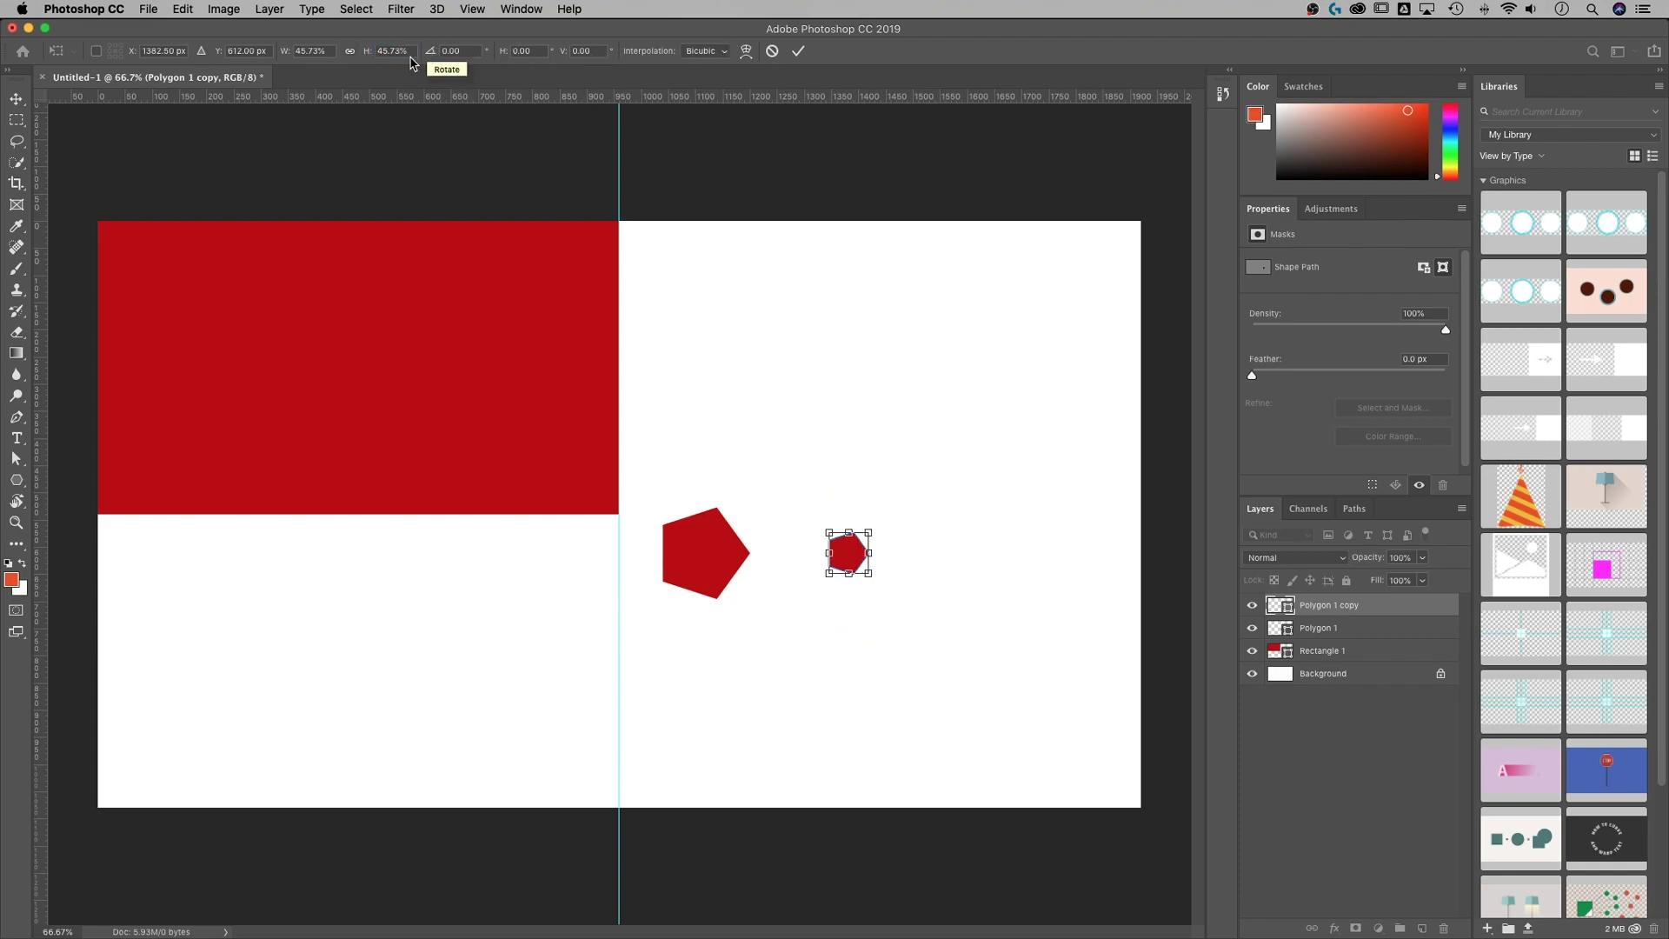
left_click(350, 53)
left_click(345, 52)
left_click(349, 54)
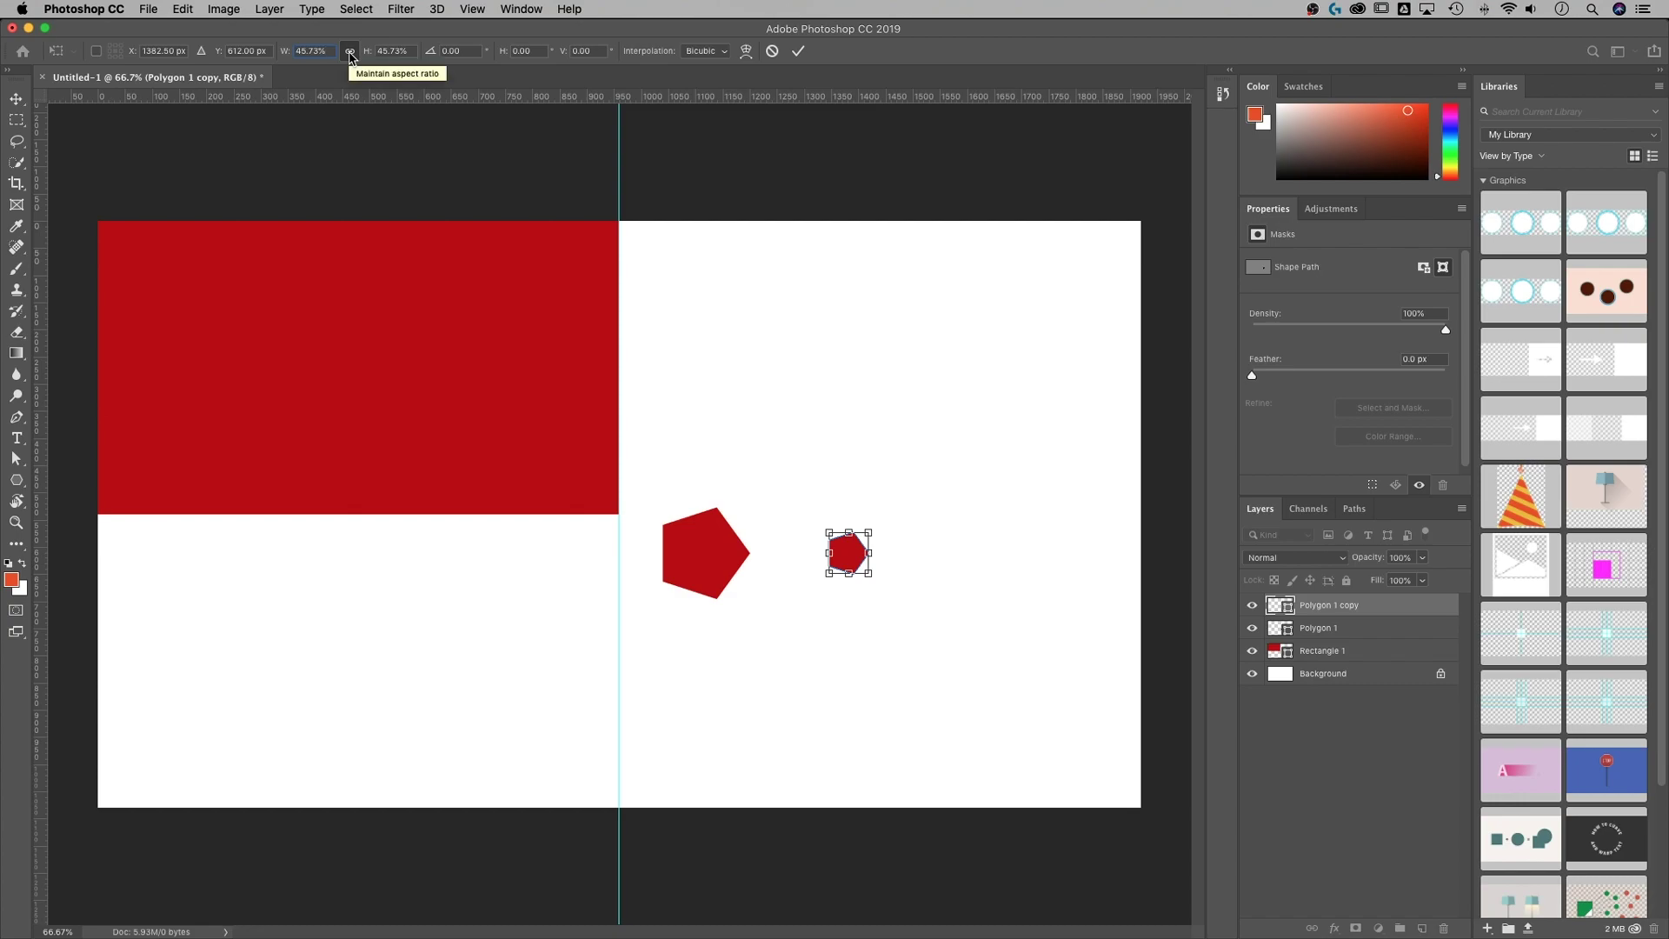
type("*3")
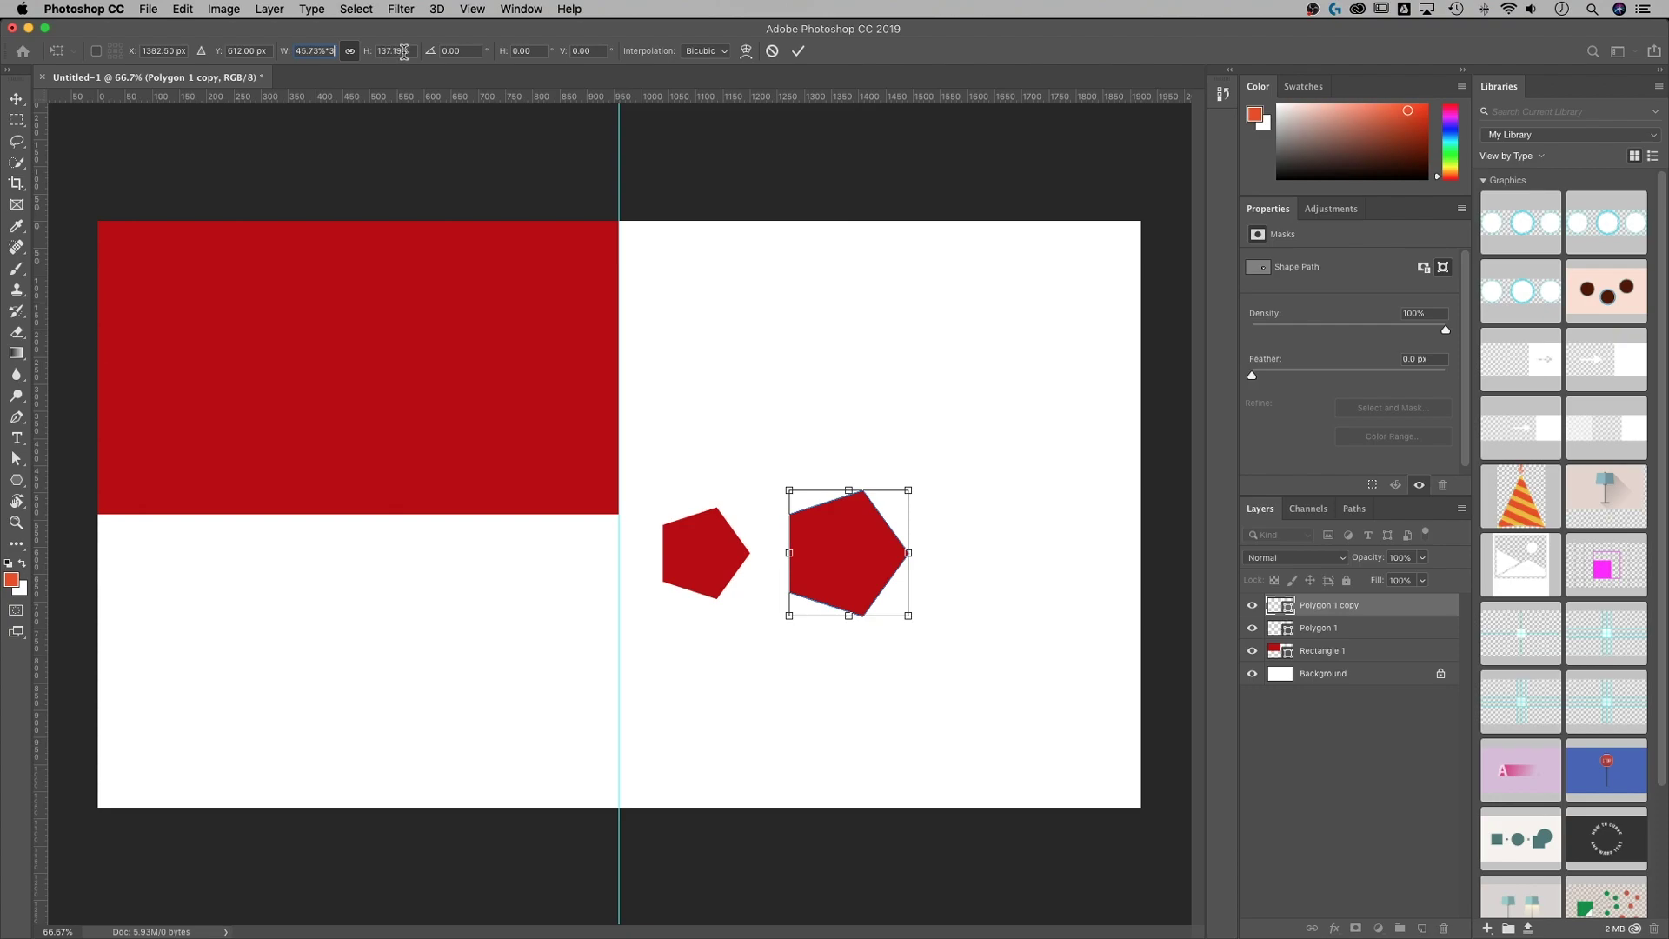
left_click(407, 50)
left_click(17, 98)
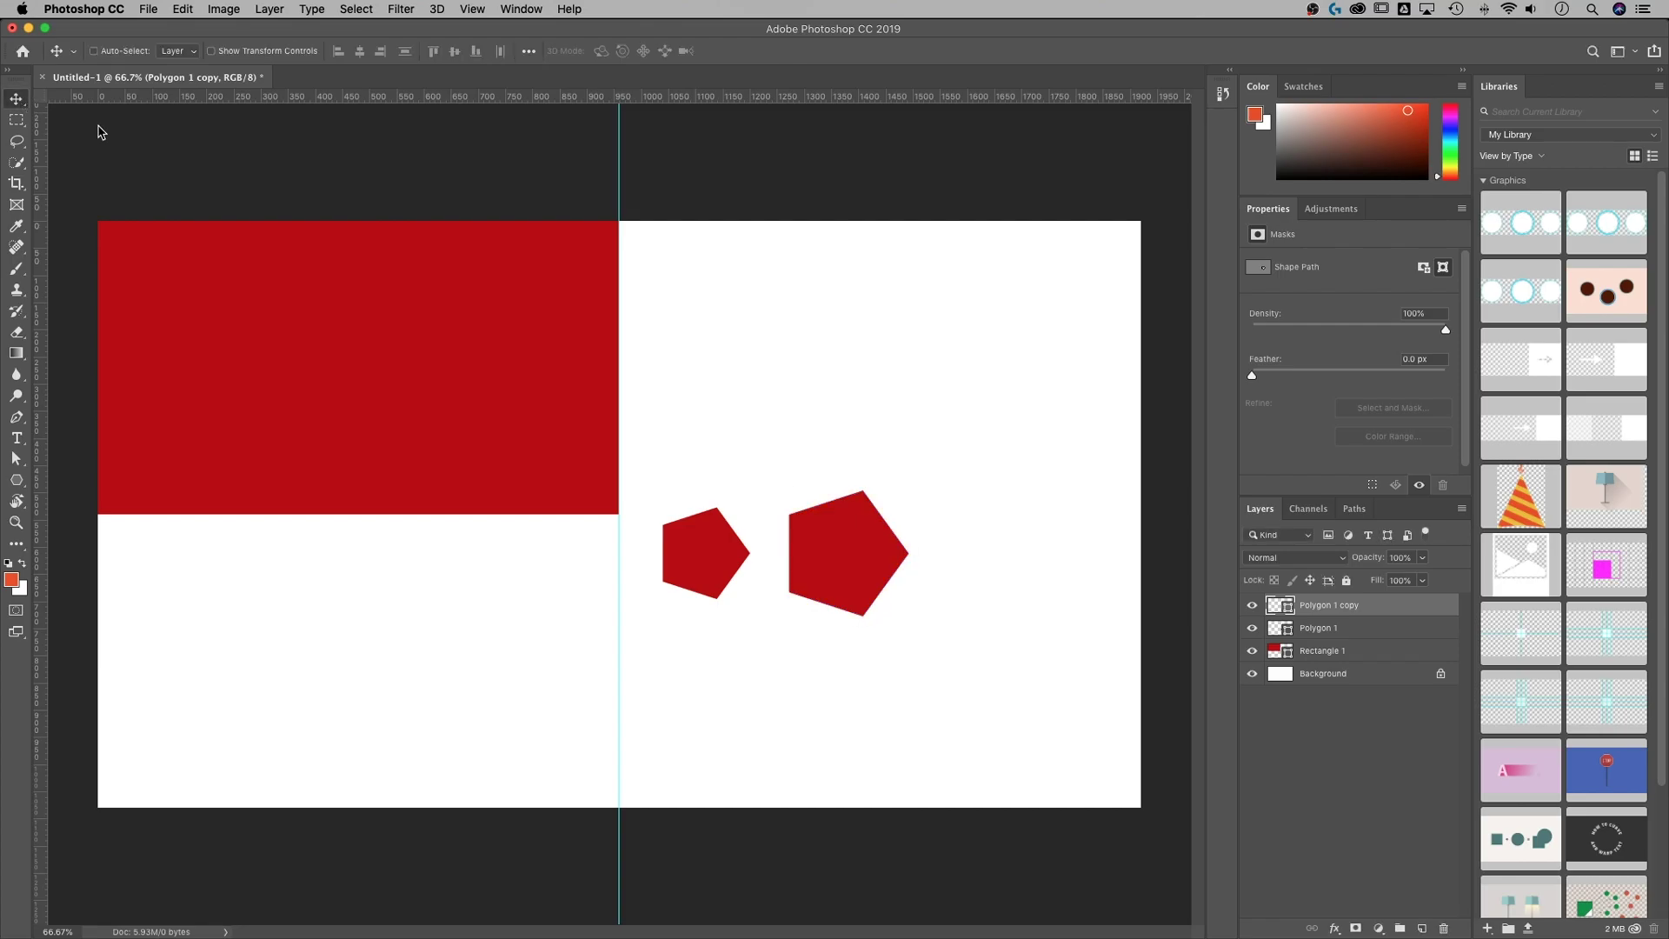